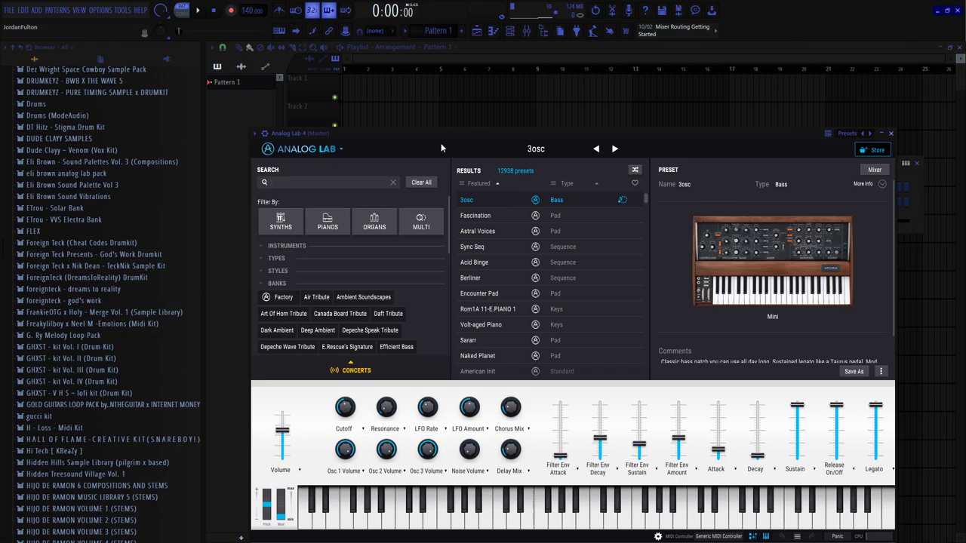
Filter the Analog Lab presets by the LOOPHOLE bank and browse the resulting list.
scroll(347, 324, down, 4)
scroll(375, 324, down, 3)
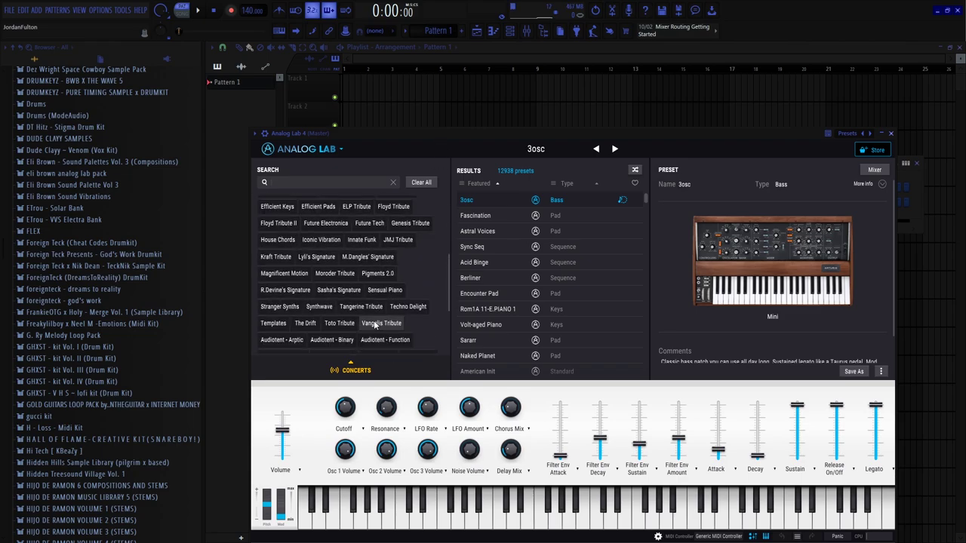
click(359, 321)
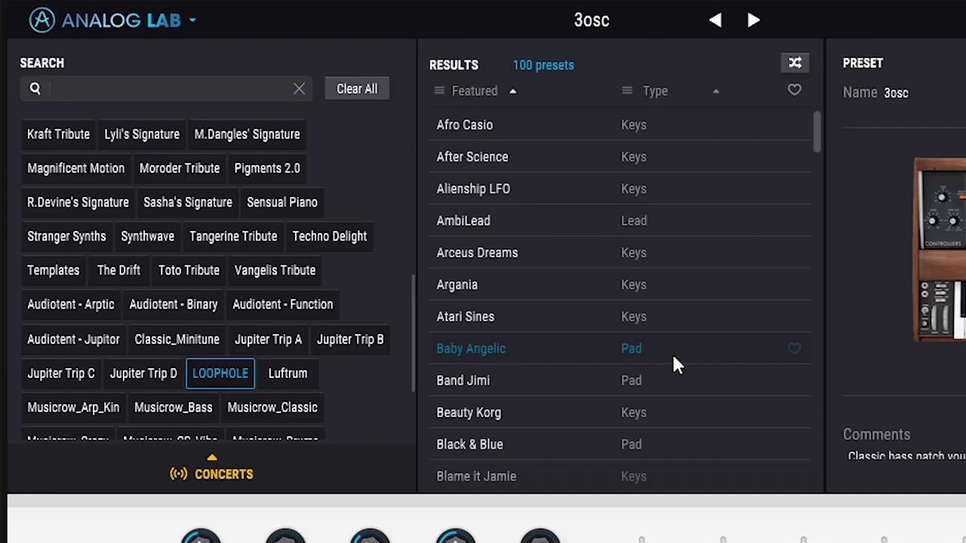
drag(815, 127, 809, 443)
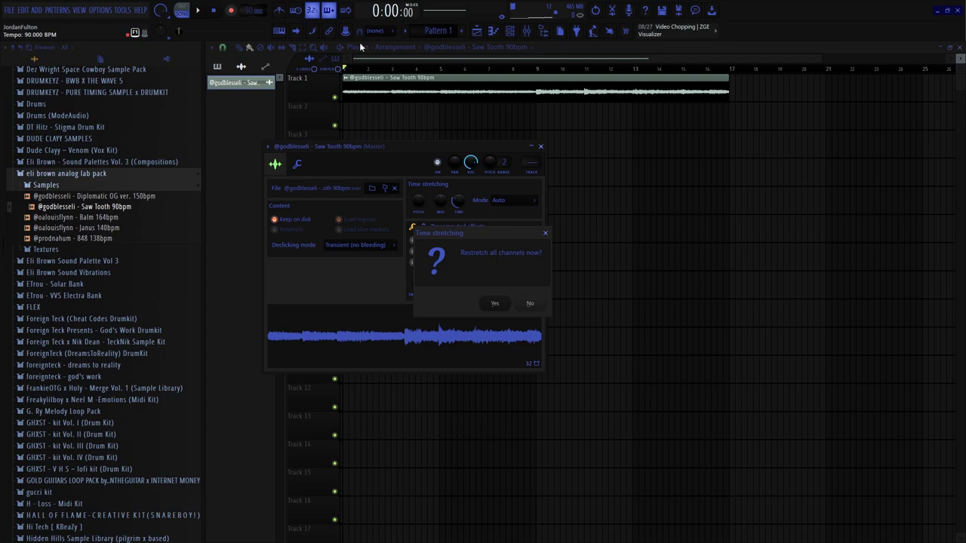
Restretch all channels to the 90 BPM tempo and play back the Saw Tooth 90bpm loop.
click(494, 302)
click(541, 146)
key(space)
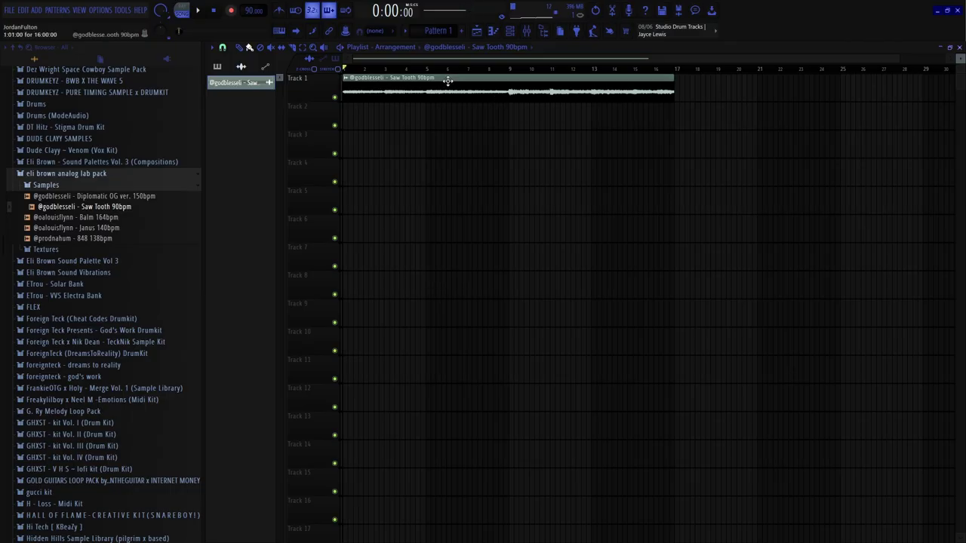
Reverse the Saw Tooth 90bpm sample and decline restretching all channels for the 103 BPM tempo.
double_click(298, 112)
scroll(778, 159, up, 5)
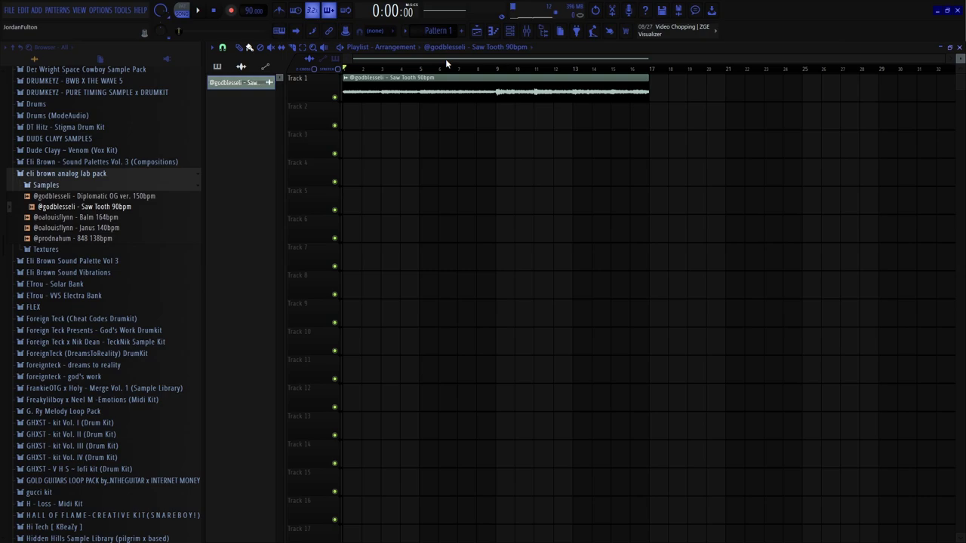
scroll(374, 97, up, 3)
double_click(377, 98)
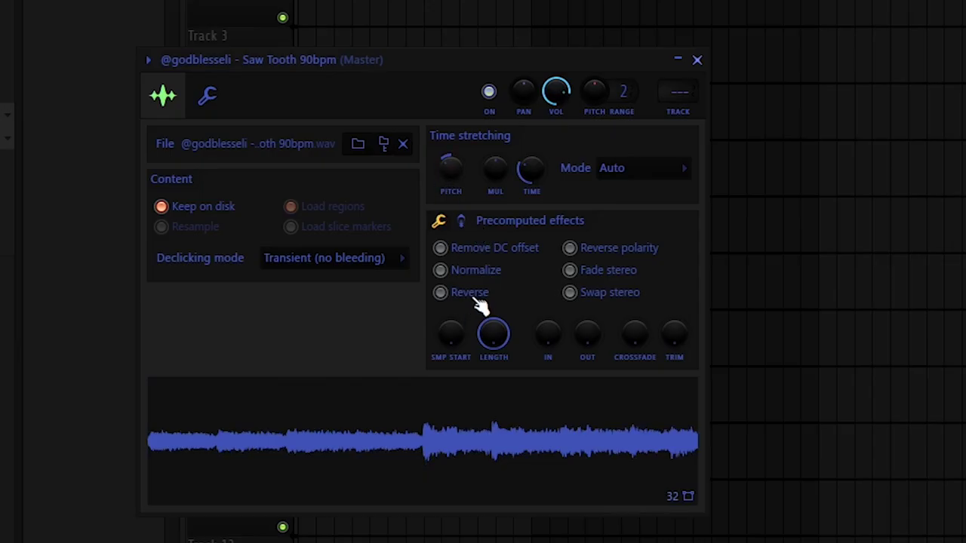
click(440, 292)
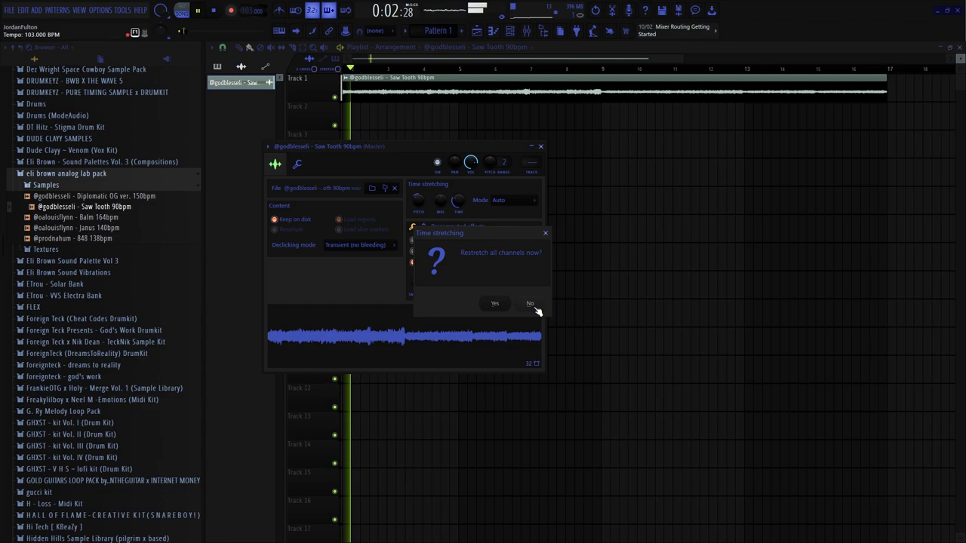
click(532, 304)
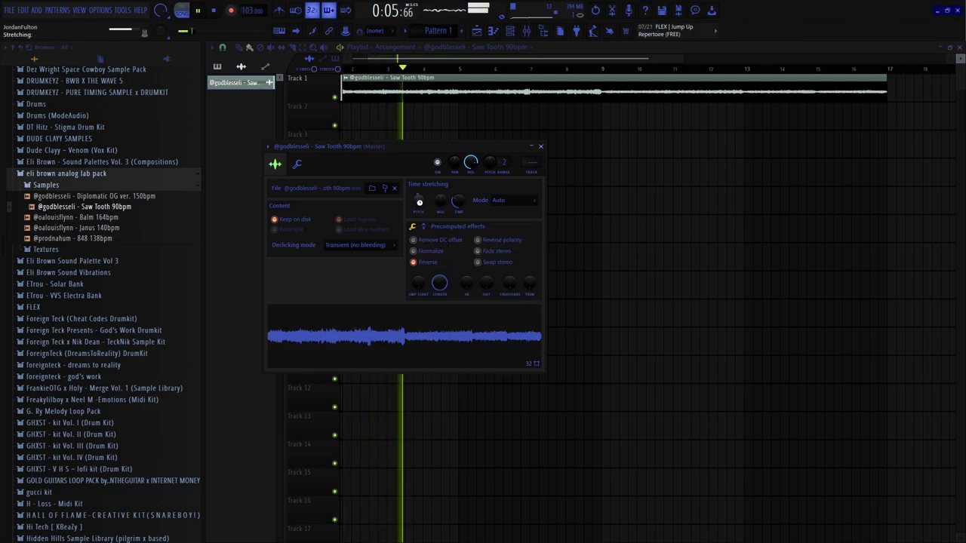
key(space)
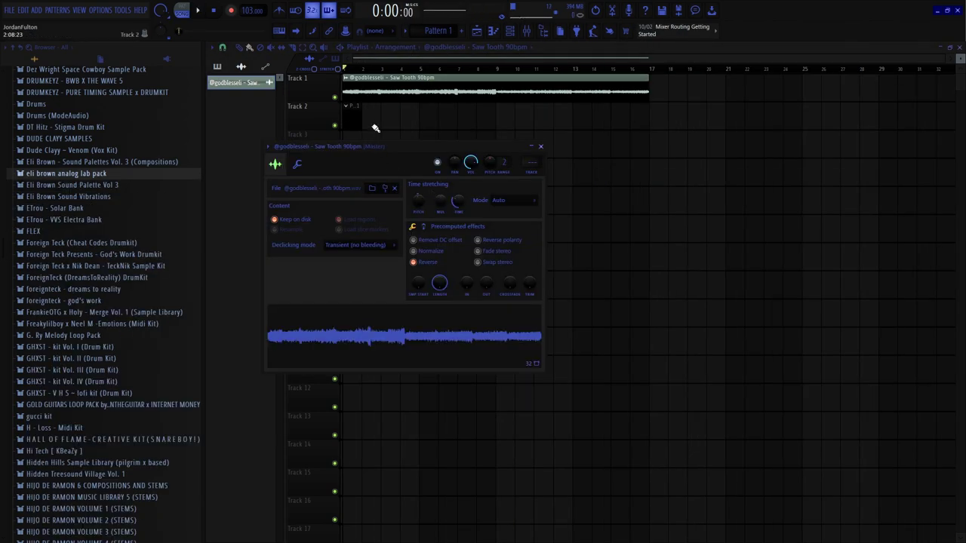
Set the channel rack to 128 steps and duplicate the Pattern 1 clip on Track 2 so it runs to bar 17.
click(510, 35)
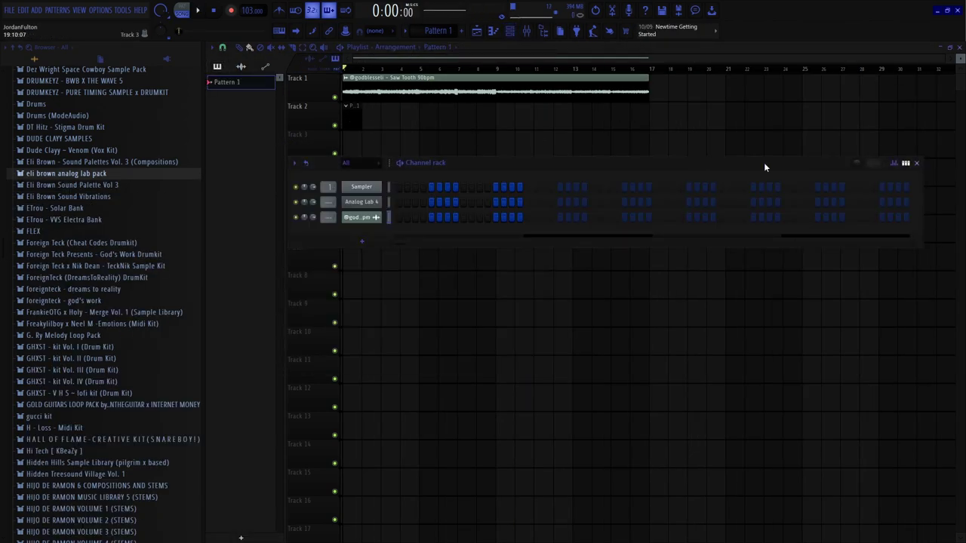
click(873, 165)
click(886, 222)
drag(543, 121, 392, 122)
key(ctrl+b)
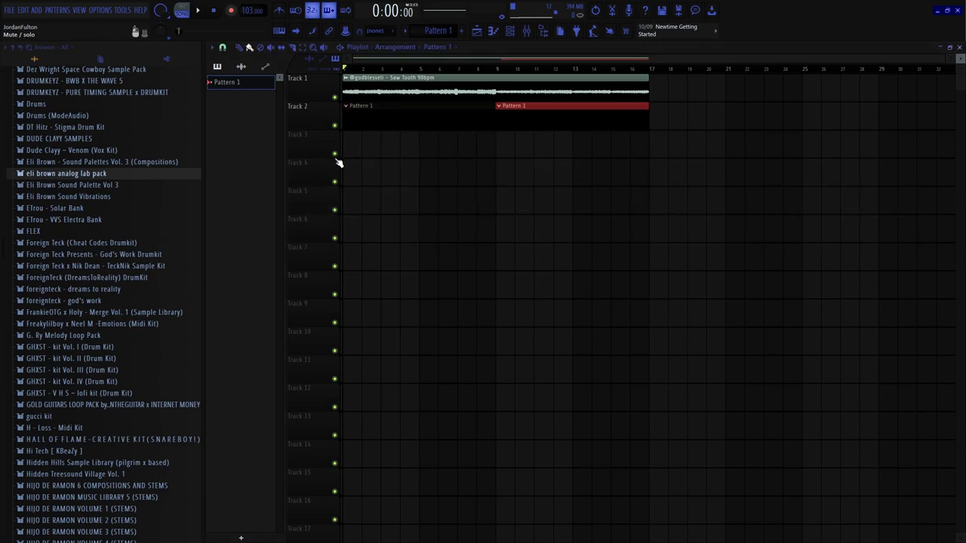
scroll(347, 160, up, 4)
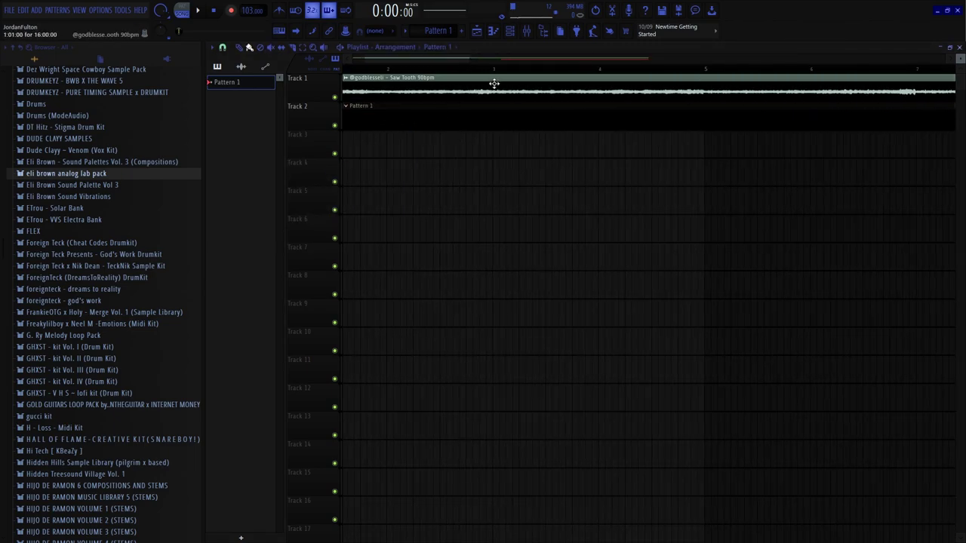
ctrl+click(408, 89)
scroll(474, 187, down, 2)
ctrl+click(473, 187)
click(476, 86)
scroll(528, 92, down, 2)
ctrl+click(578, 97)
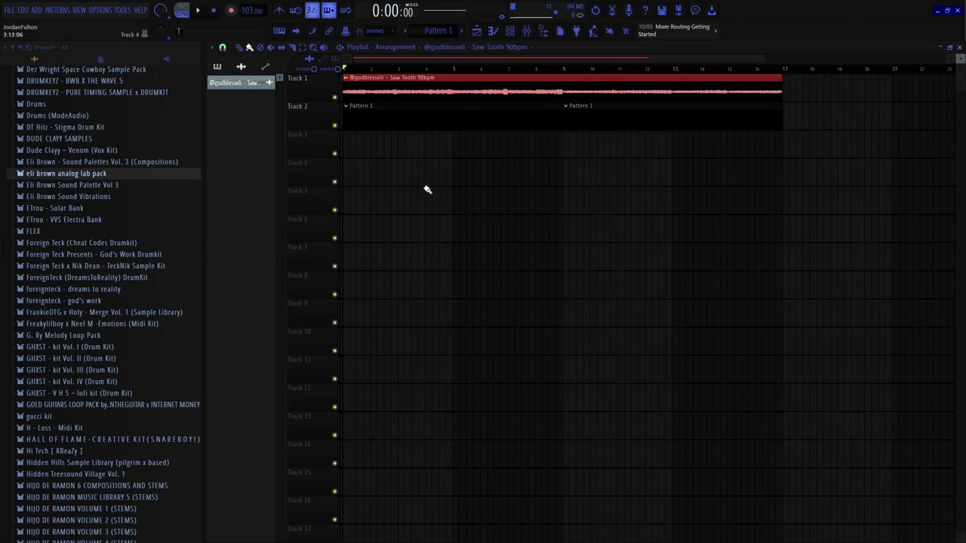
ctrl+click(427, 189)
click(510, 31)
key(ctrl+z)
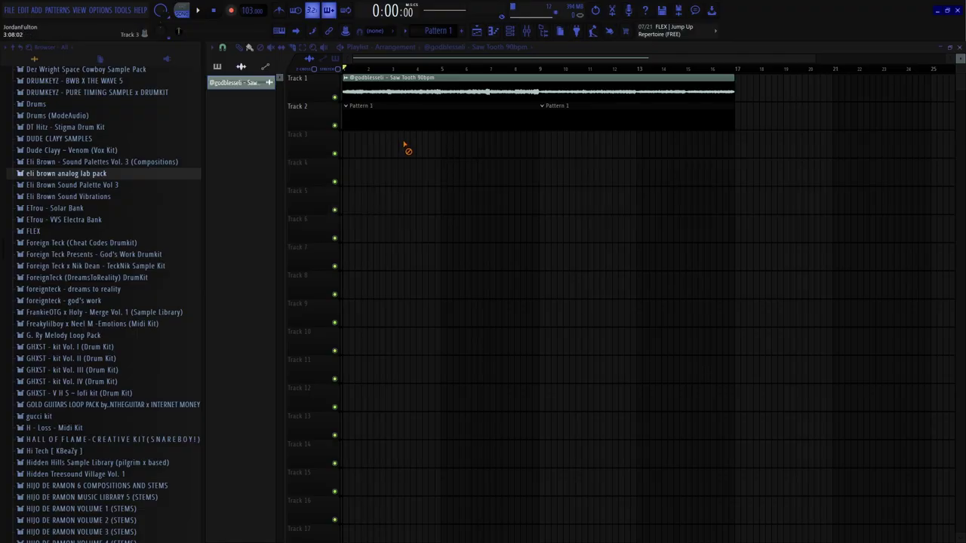
Show the channel rack and open the Percs folder of the Holy - Feelings (Drum Kit) in the browser.
click(515, 34)
scroll(113, 241, down, 10)
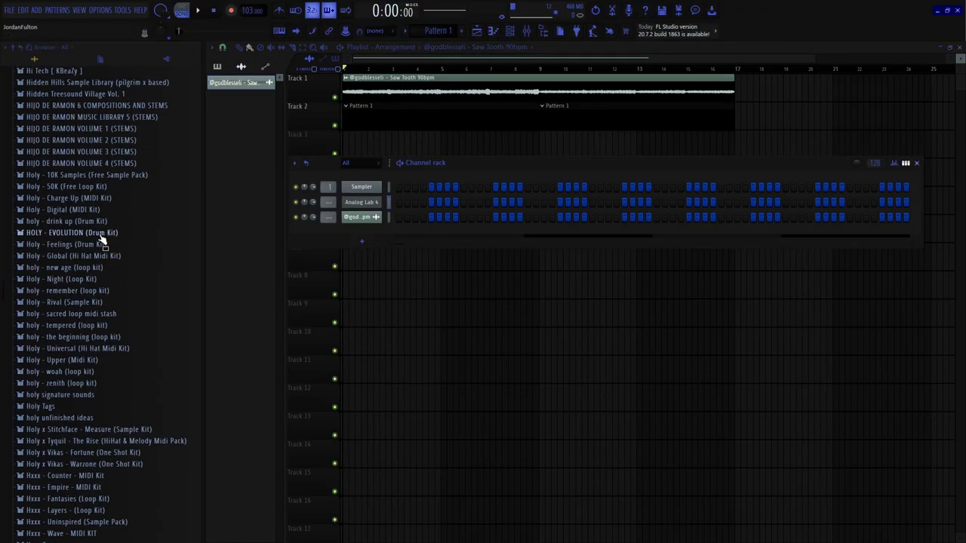
click(103, 233)
click(88, 336)
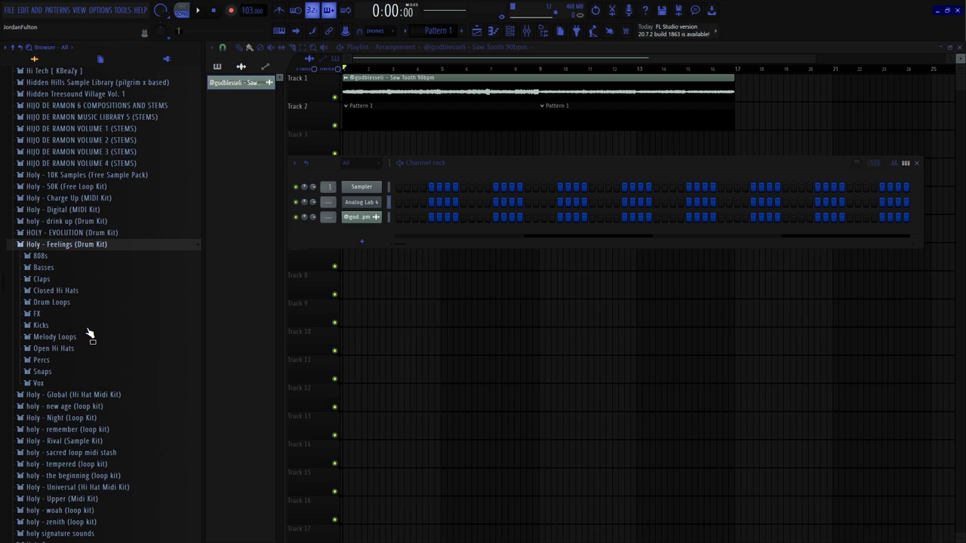
click(43, 360)
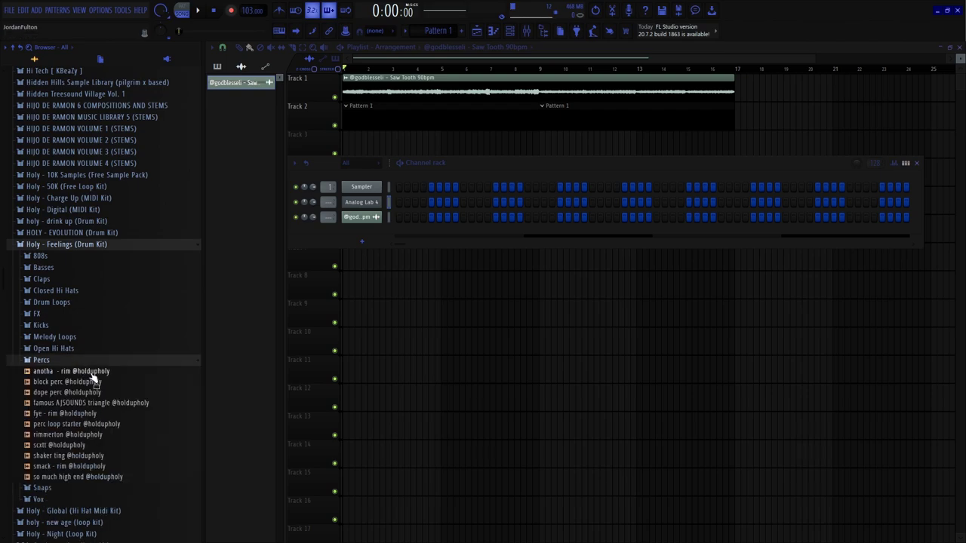
Add the rimmerton and perc loop starter samples as channels, with rimmerton hits on steps 5 and 13 and the perc loop on step 2.
click(104, 436)
key(space)
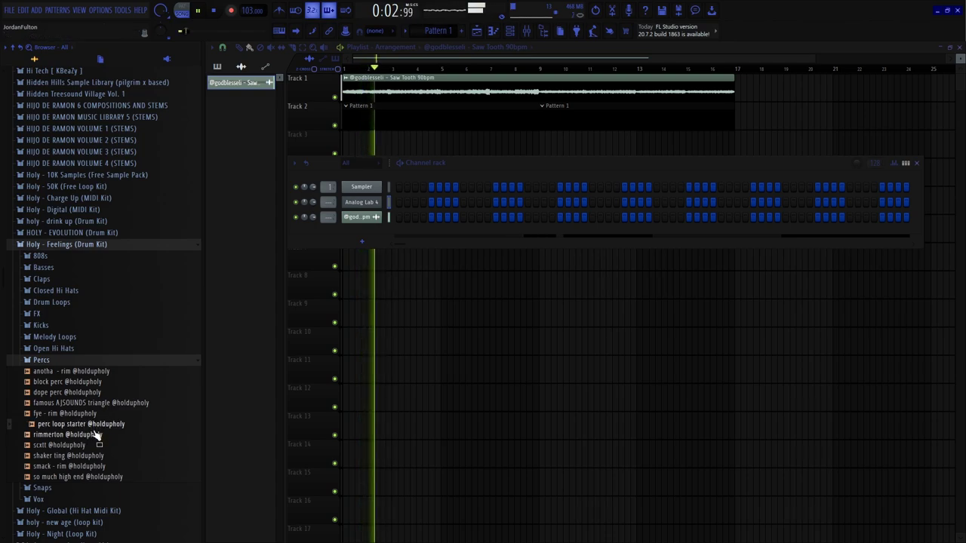
drag(98, 433, 444, 247)
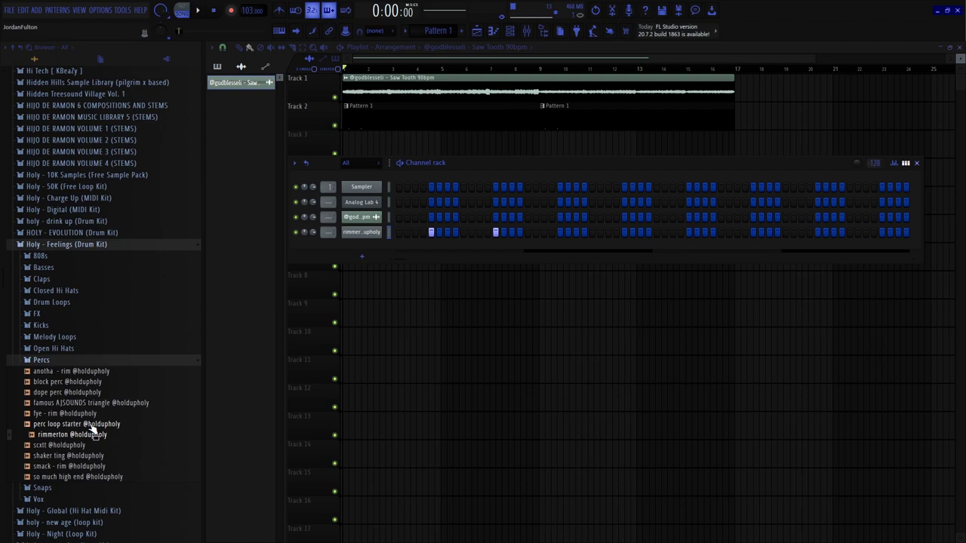
drag(367, 244, 420, 247)
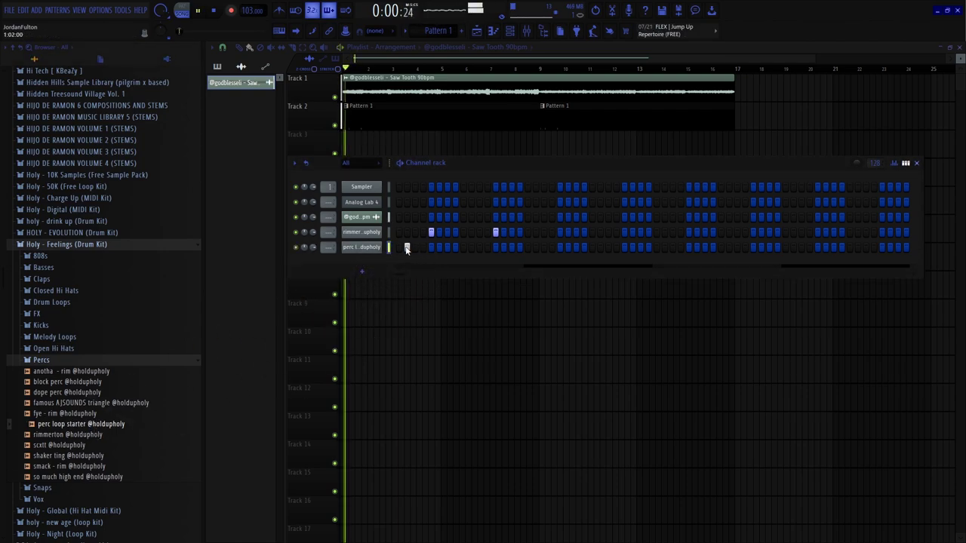
Add rimmerton hits on steps 21, 29, 37, 45 and 53, and perc loop starter hits on steps 18, 34 and 50.
click(535, 247)
click(560, 232)
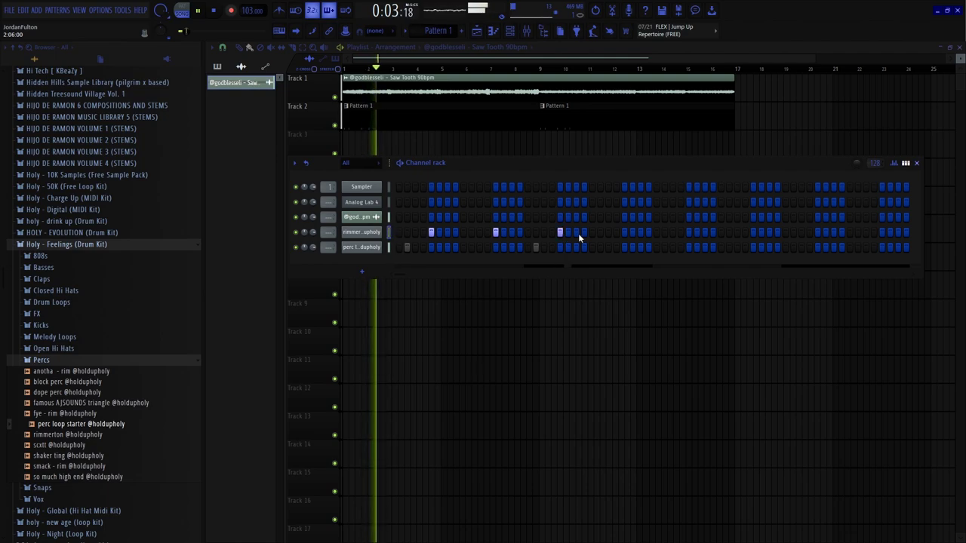
click(624, 232)
click(664, 247)
click(688, 231)
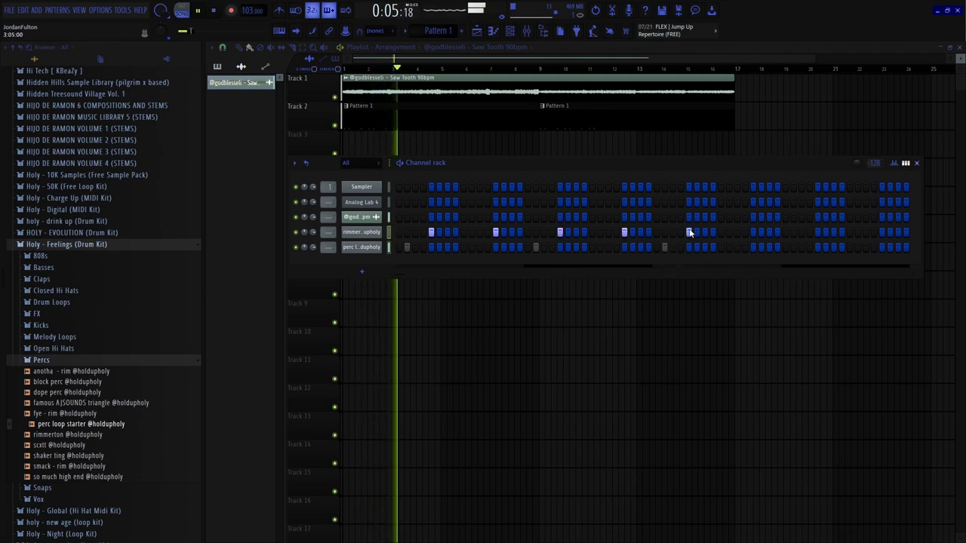
click(753, 232)
click(792, 246)
click(816, 232)
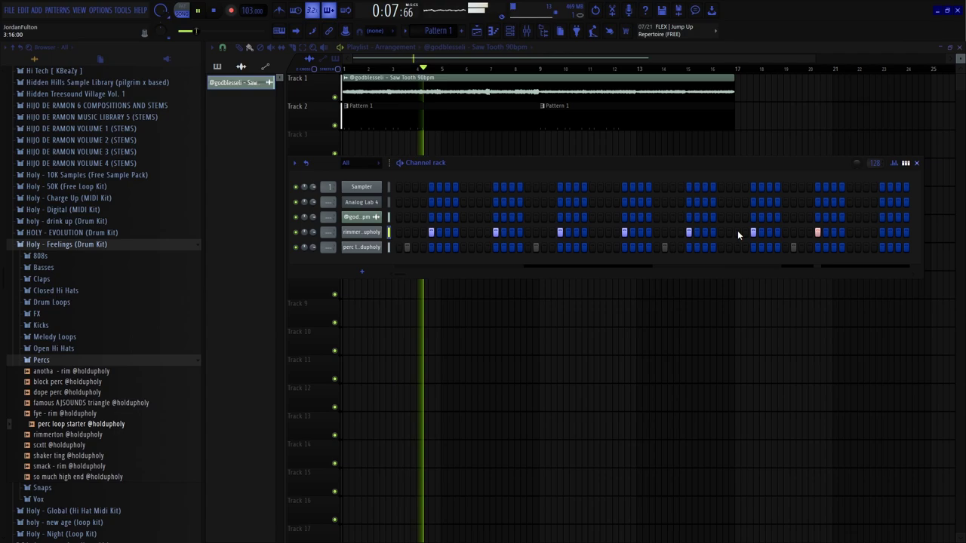
Open the rimmerton channel in the piano roll and add a C5 note on the fourth beat of bar 4.
right_click(377, 231)
click(400, 234)
key(space)
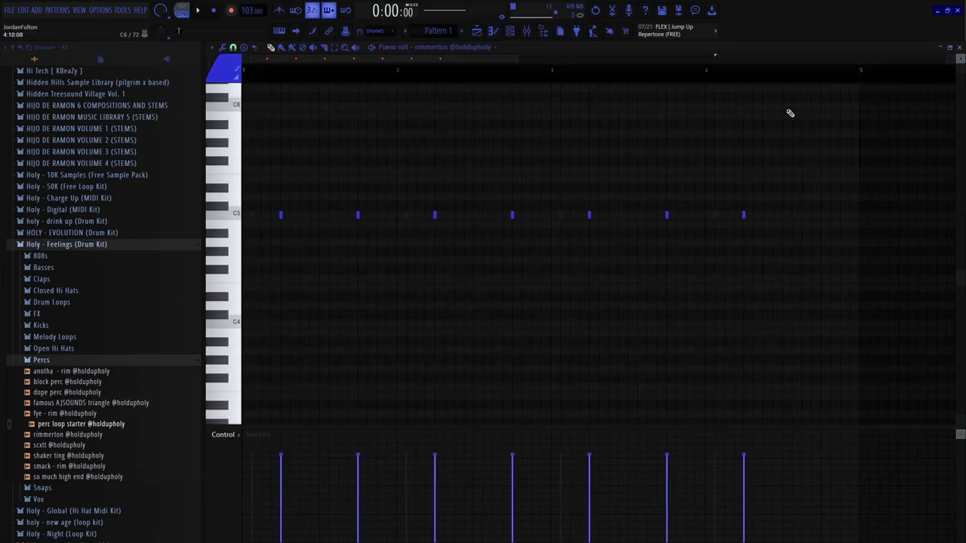
key(space)
click(820, 215)
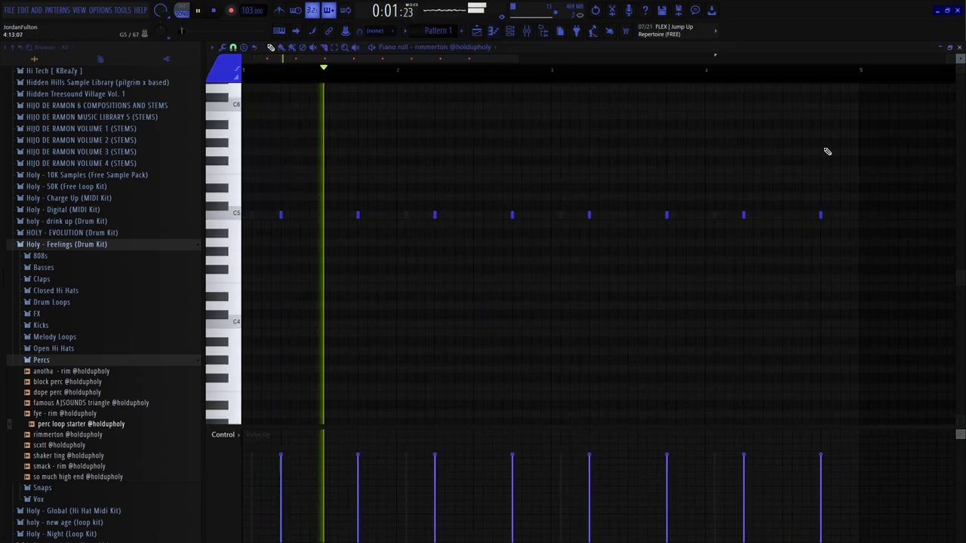
Duplicate the four bars of rimmerton notes into bars 5 to 8 and close the piano roll.
key(ctrl+a)
scroll(550, 231, down, 3)
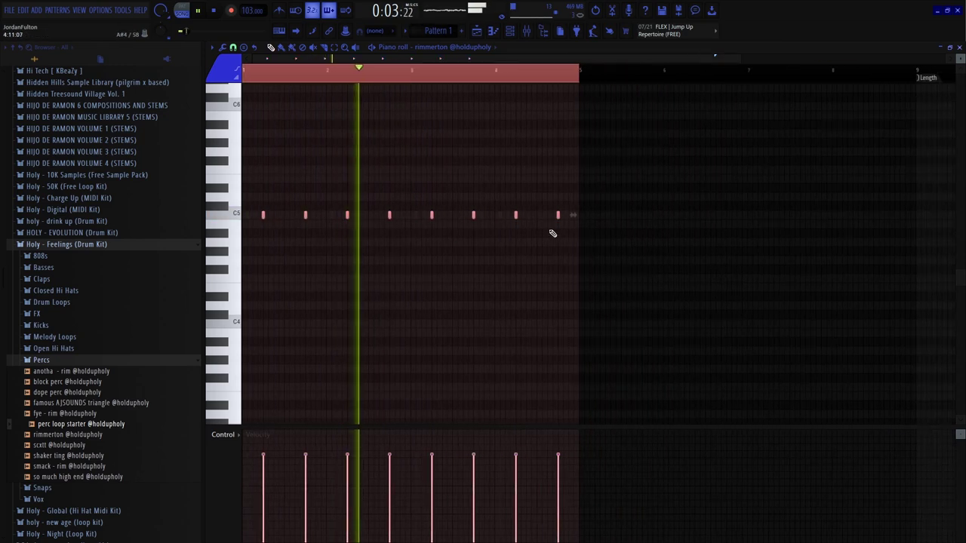
key(ctrl+b)
key(ctrl+d)
key(Escape)
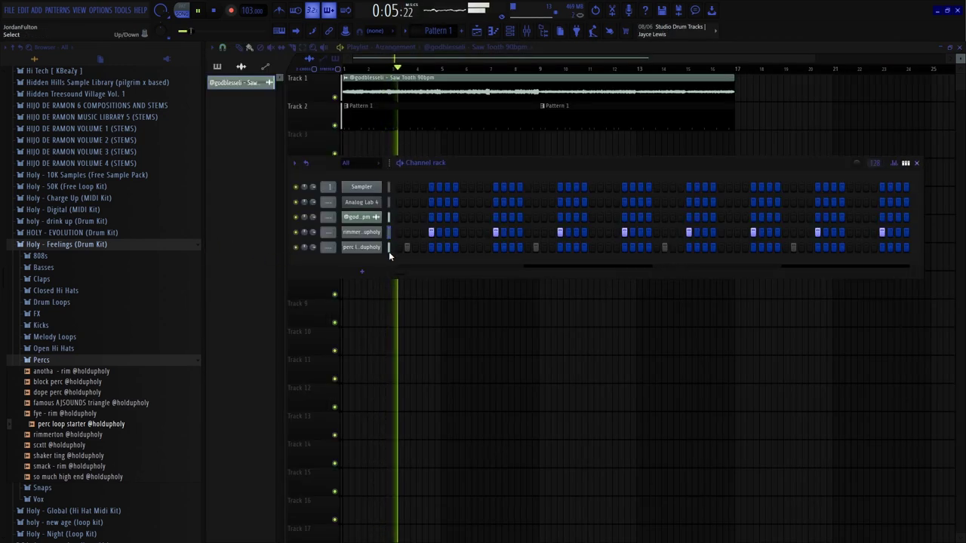
Collapse the Percs folder and open the Closed Hi Hats folder of the same drum kit.
click(49, 361)
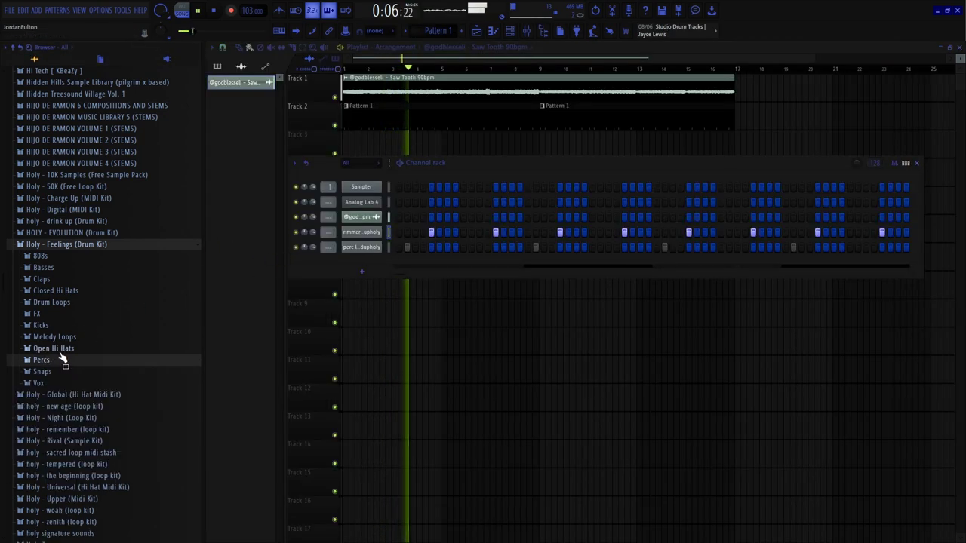
click(87, 291)
Load FabFilter Pro-Q 2 into the first effect slot of mixer Insert 1 with the Low Cut Brickwall preset.
key(F7)
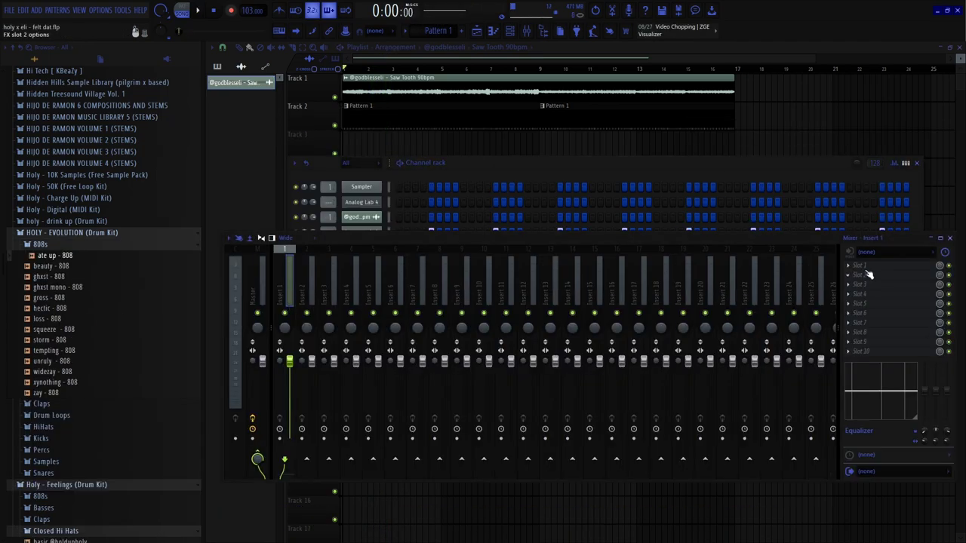
click(868, 266)
click(629, 309)
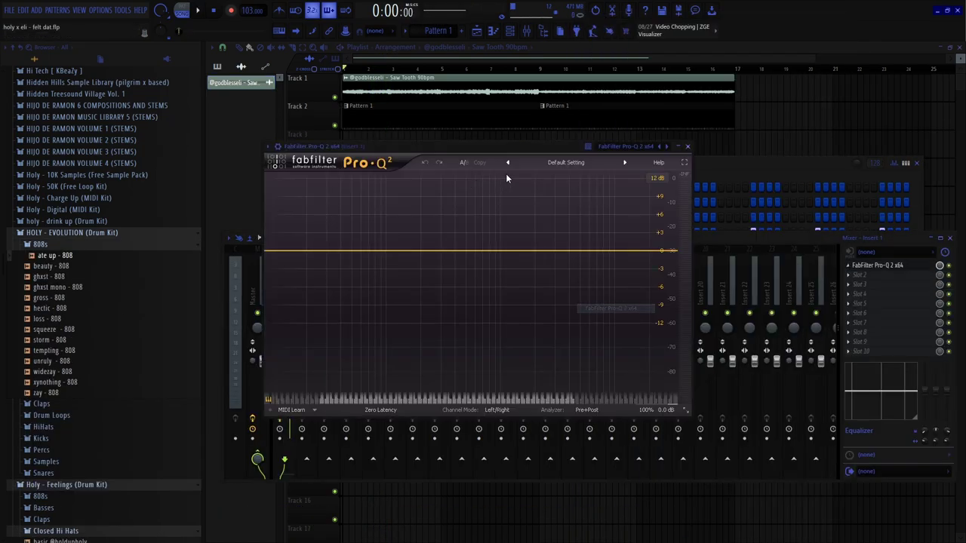
right_click(528, 169)
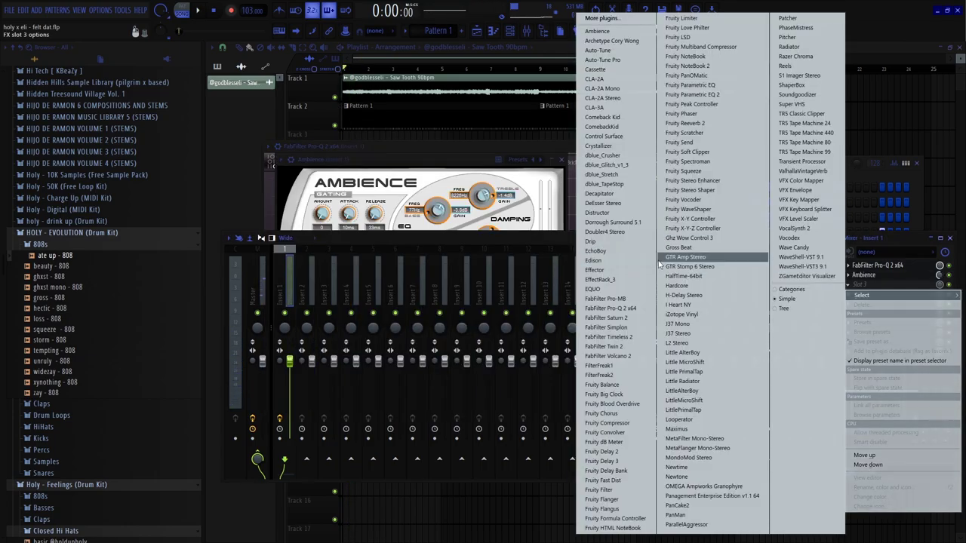
Add MetaFilter Mono-Stereo to mixer Insert 1 and load its Seq LFO 1 preset.
click(695, 438)
click(566, 184)
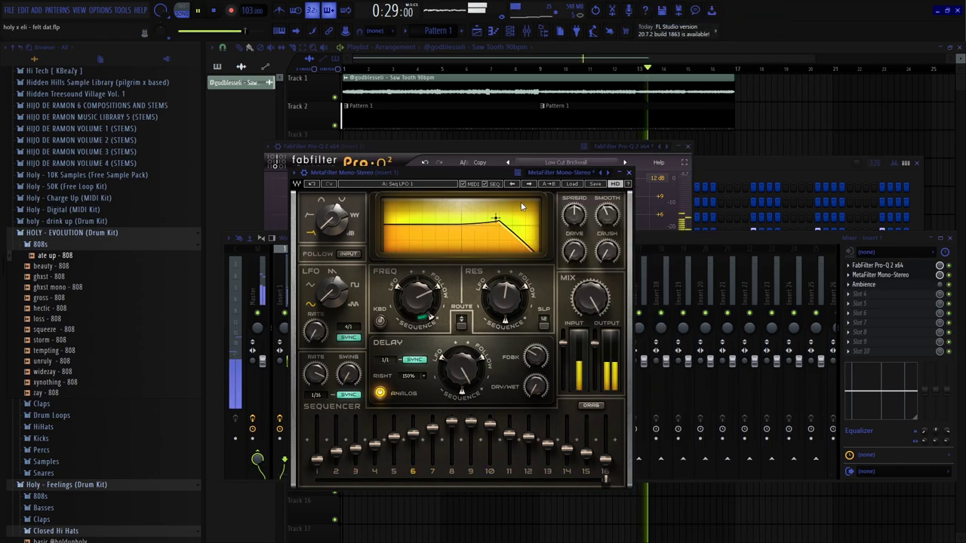
Create an automation clip for the MetaFilter Mono-Stereo mix level on Track 3 of the playlist.
right_click(939, 276)
click(905, 343)
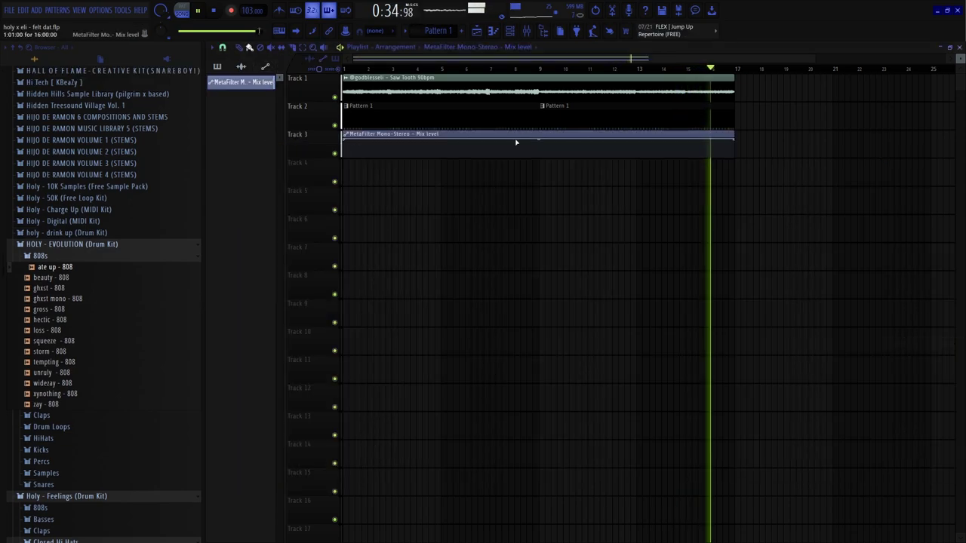
scroll(559, 160, up, 1)
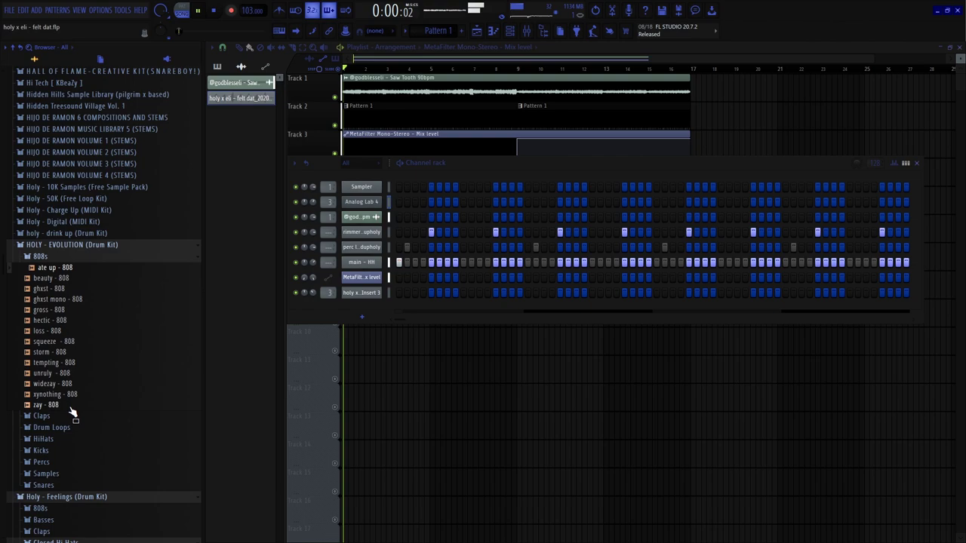
Add the zay - 808 sample from the HOLY - EVOLUTION (Drum Kit) as a channel with a hit on step 1.
drag(71, 408, 369, 307)
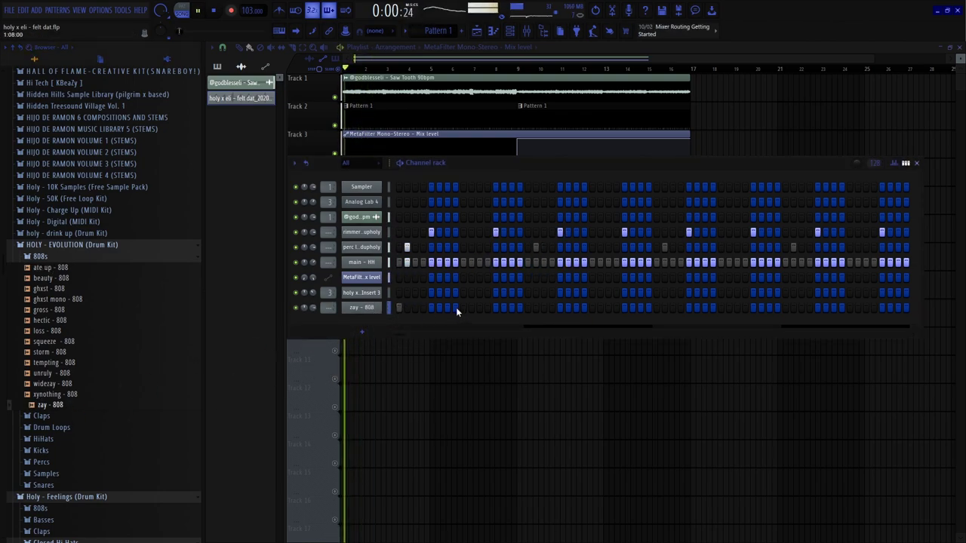
Set the zay - 808 channel to cut itself and enable its volume envelope.
right_click(352, 309)
click(362, 308)
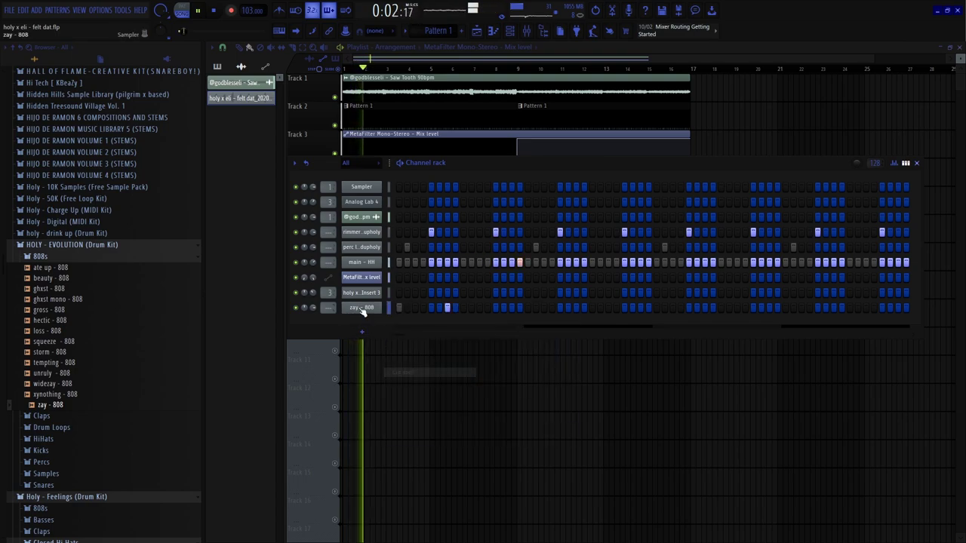
click(362, 307)
click(271, 139)
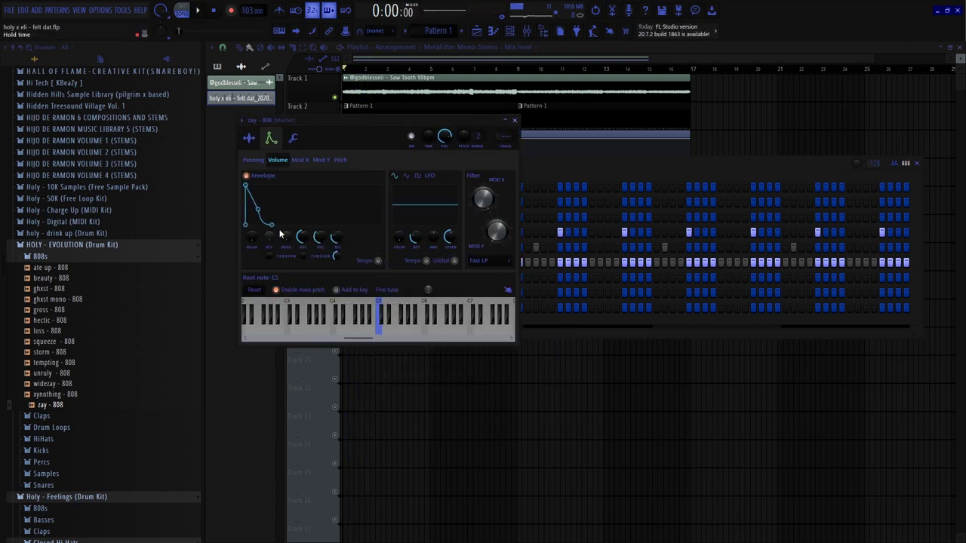
key(space)
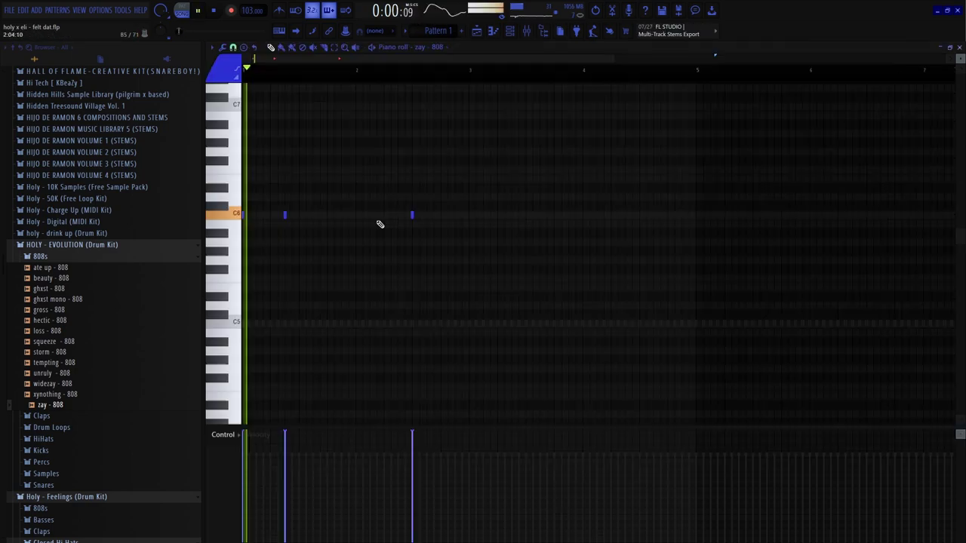
Replace the zay - 808 C6 note in bar 2 with one two steps earlier, on the bar's seventh step.
scroll(373, 222, up, 1)
right_click(433, 216)
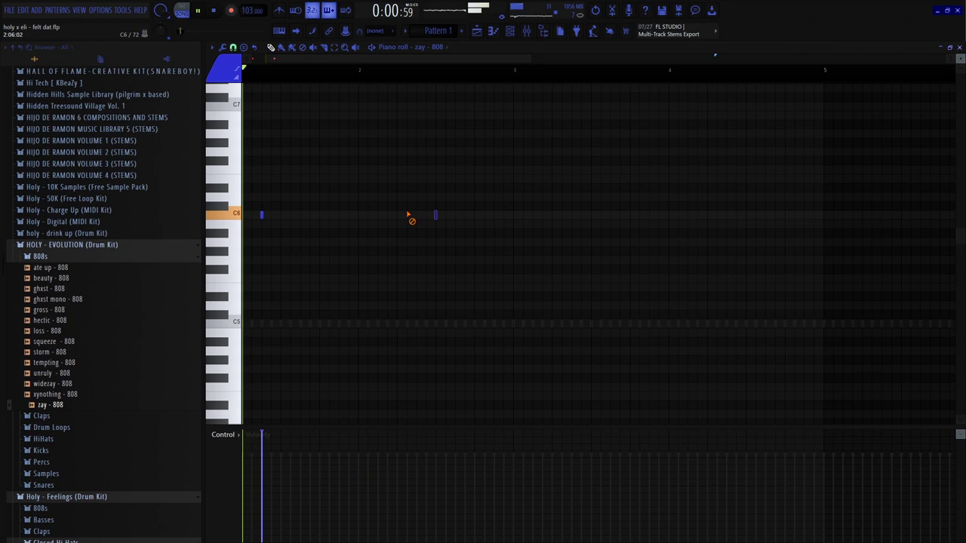
click(417, 217)
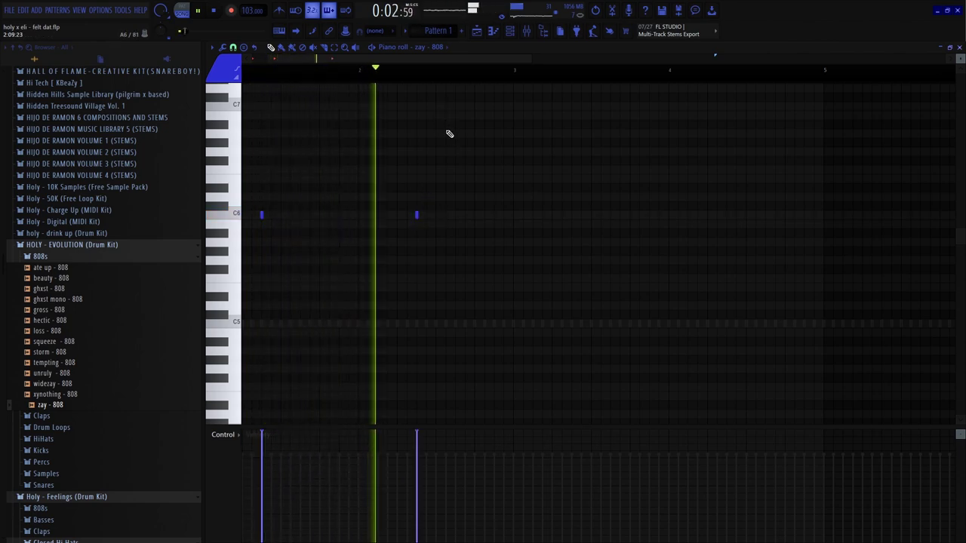
click(513, 206)
click(578, 206)
drag(578, 207, 569, 206)
key(space)
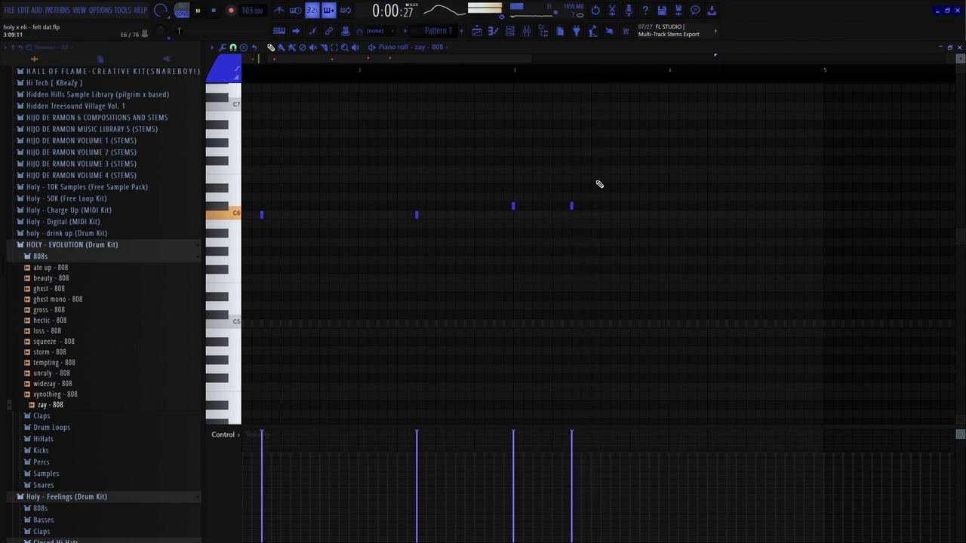
right_click(571, 206)
right_click(513, 205)
Duplicate the 808 notes of bars 1–2 into bars 3–4 and raise the copies a semitone to C#6.
key(space)
drag(520, 79, 189, 203)
scroll(347, 267, down, 3)
key(space)
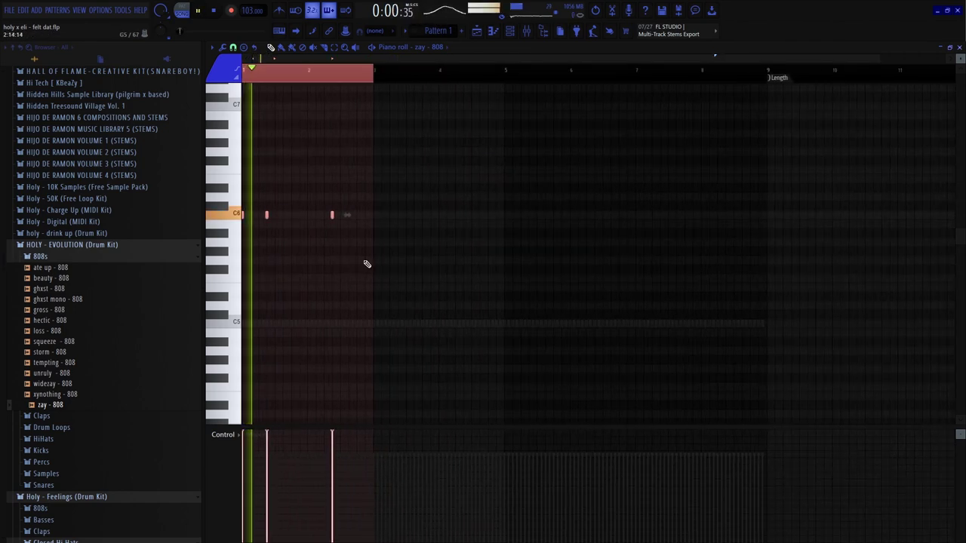
key(ctrl+b)
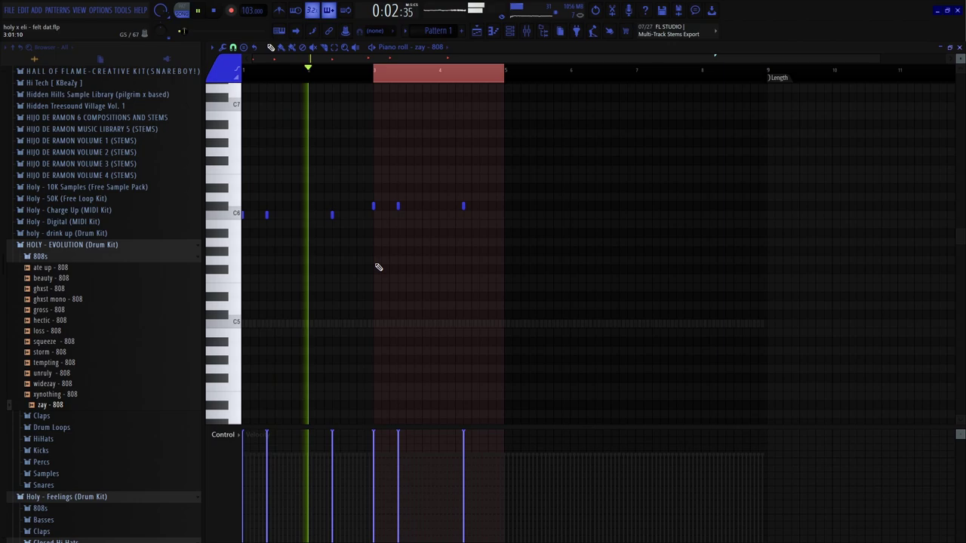
Repeat the four-bar 808 phrase across bars 5–8.
key(ctrl+d)
scroll(346, 113, up, 2)
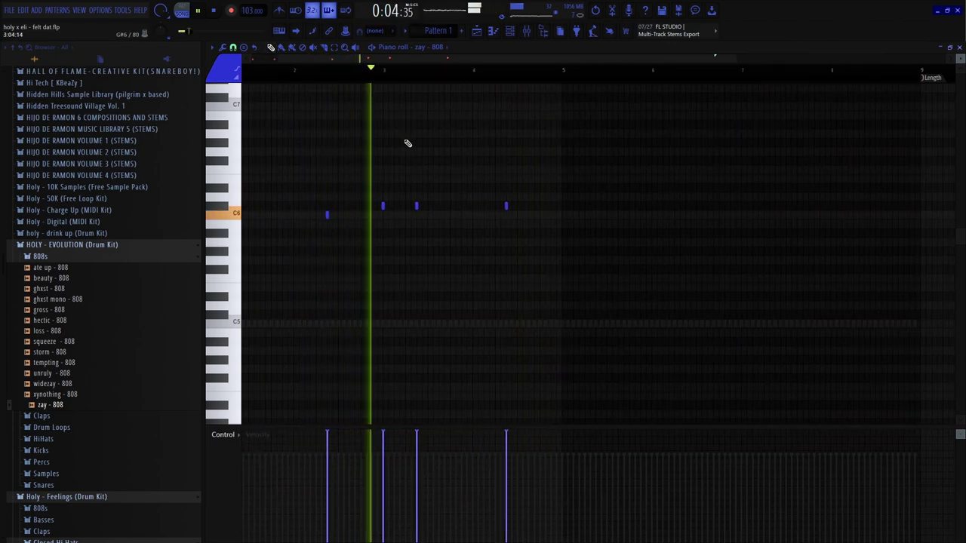
ctrl+scroll(495, 216, up, 4)
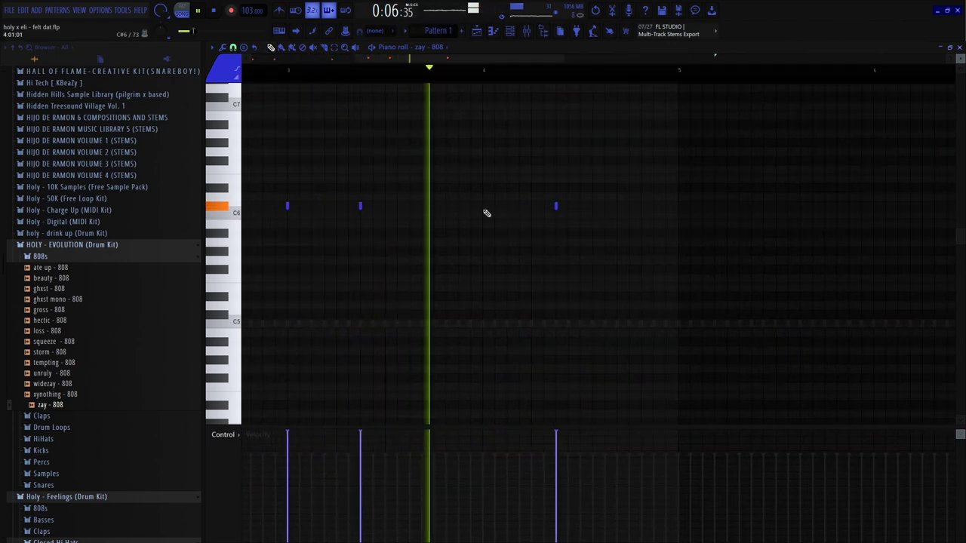
ctrl+scroll(494, 212, down, 3)
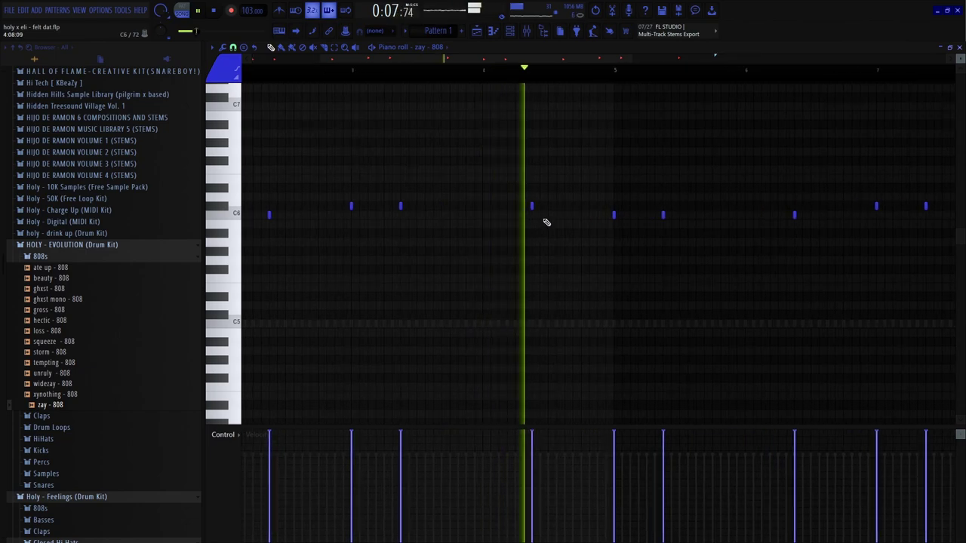
Add quieter extra 808 notes just before the C6 note in bar 6 and the C#6 note in bar 8.
ctrl+scroll(802, 237, up, 4)
click(772, 218)
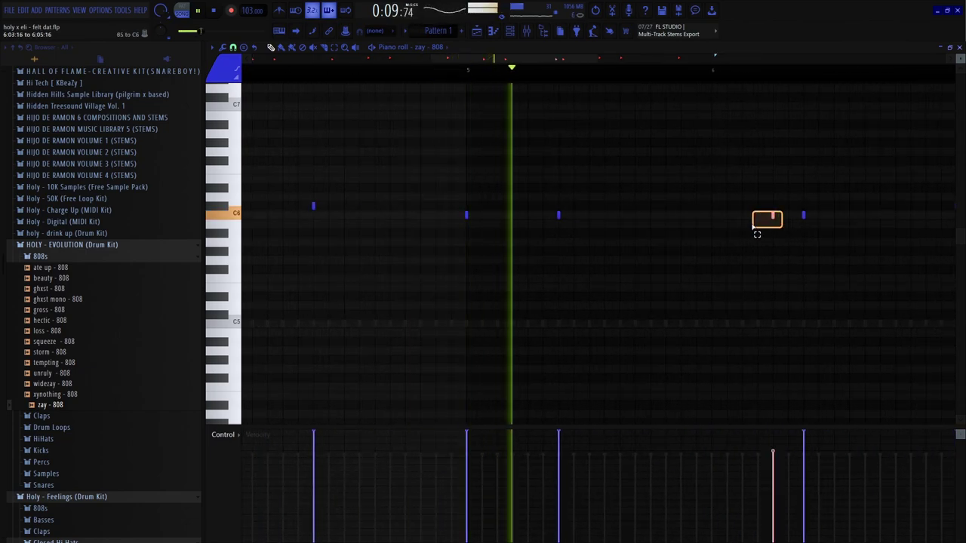
ctrl+scroll(638, 274, down, 4)
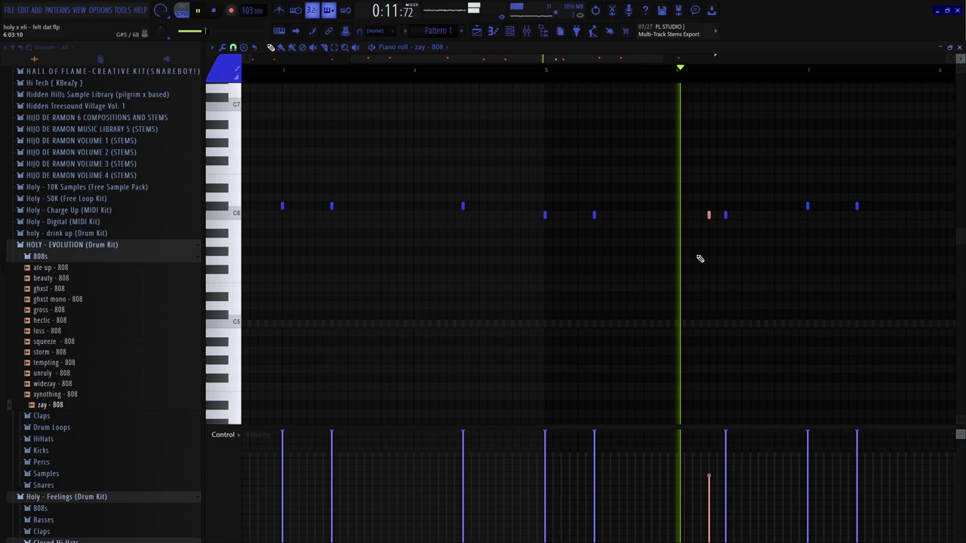
ctrl+scroll(729, 231, down, 3)
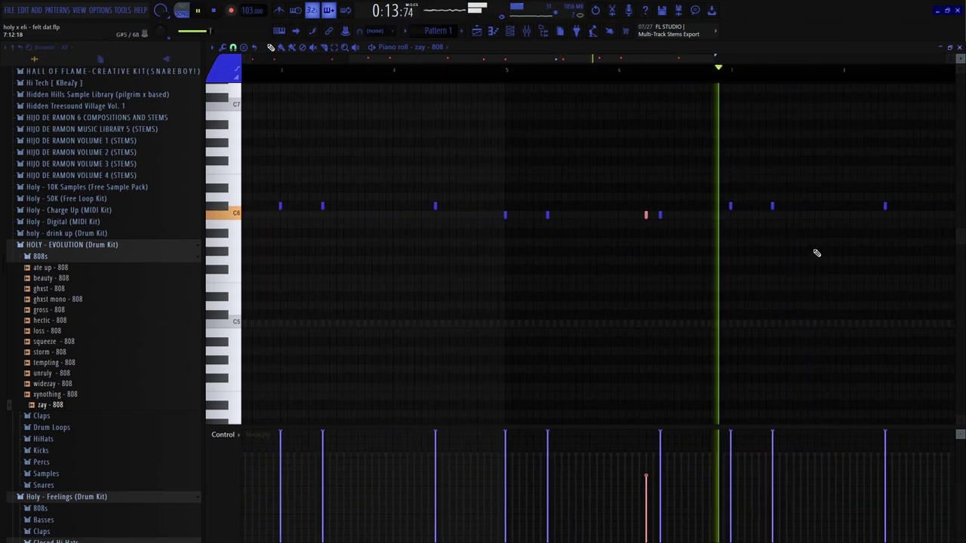
scroll(799, 251, down, 3)
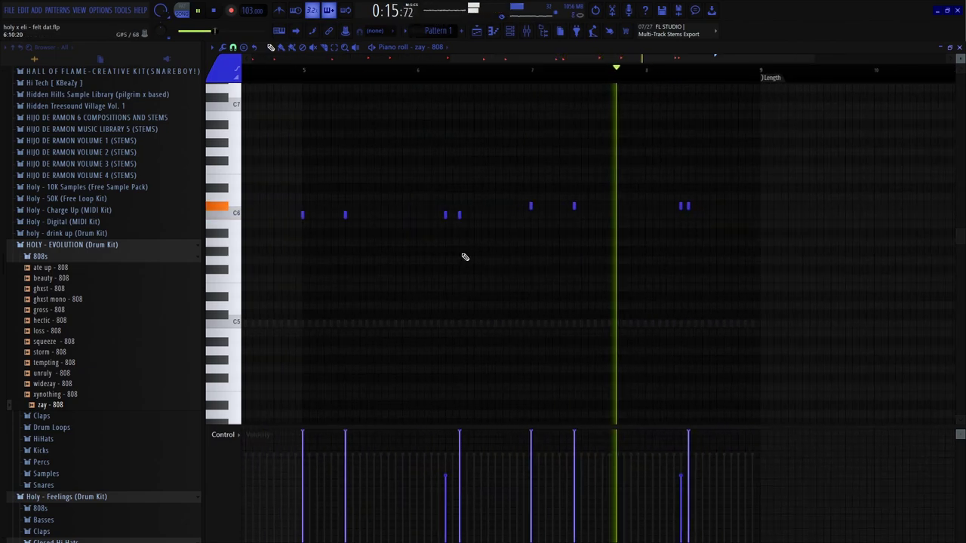
Transpose all zay - 808 notes down one octave to C5 and C#5.
ctrl+scroll(442, 226, up, 3)
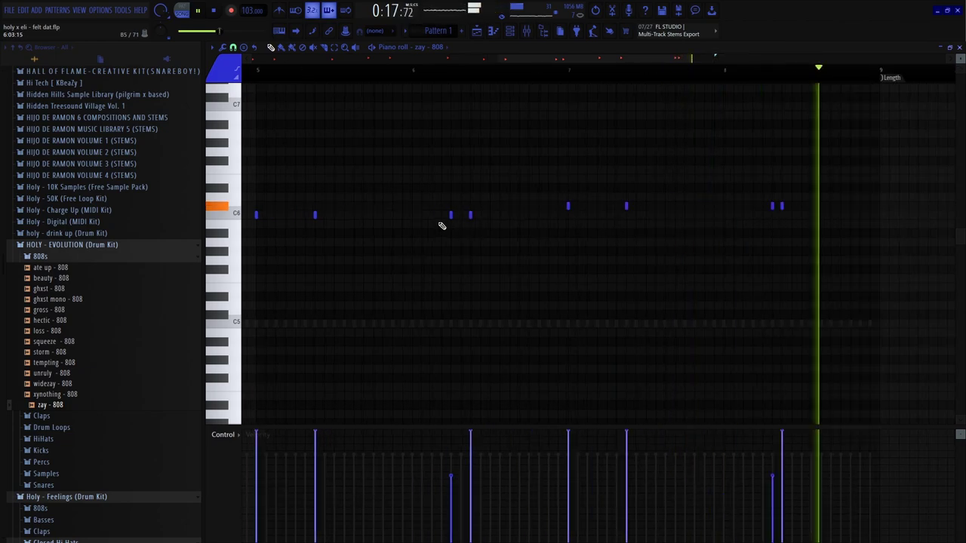
ctrl+scroll(442, 226, up, 3)
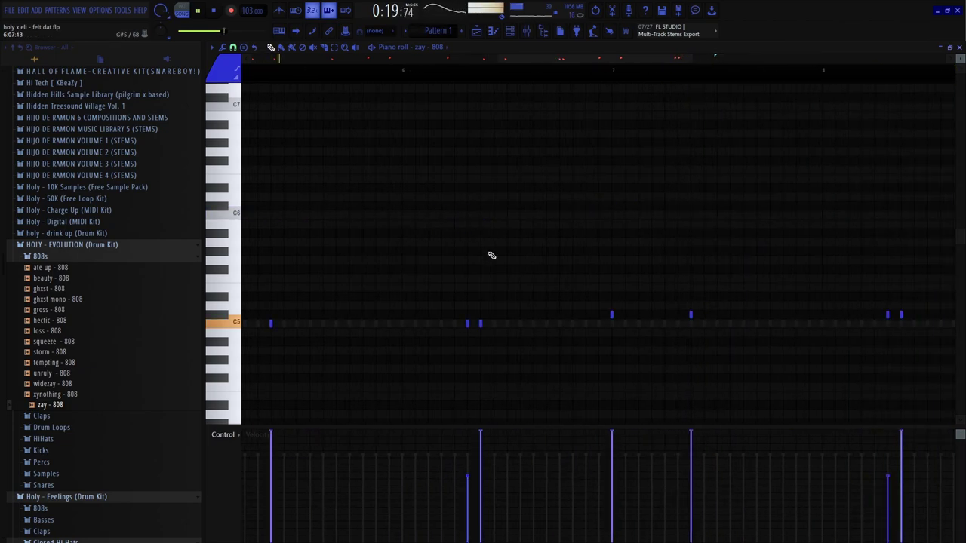
ctrl+scroll(491, 256, down, 5)
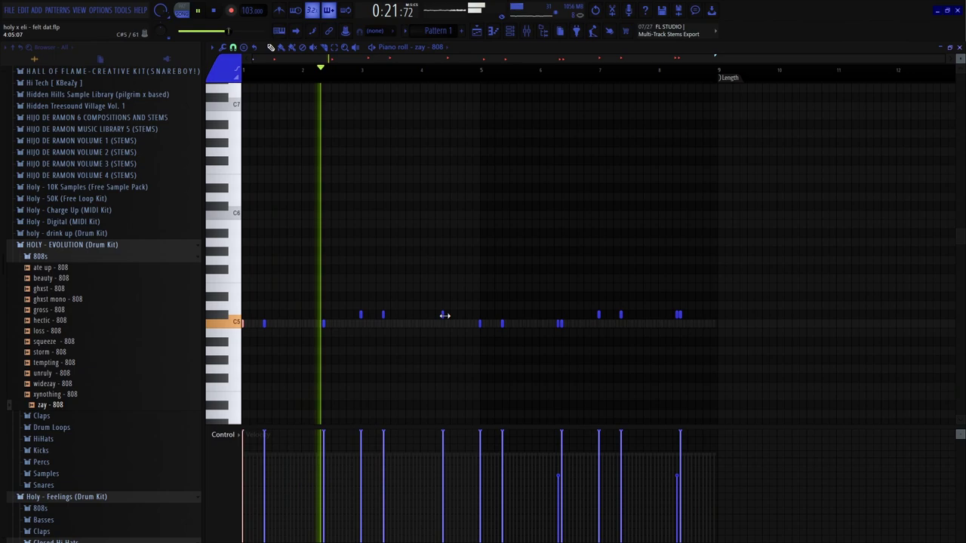
Raise the opening 808 notes of bars 1, 3, 5 and 7 by one octave.
ctrl+click(480, 323)
key(ctrl+Up)
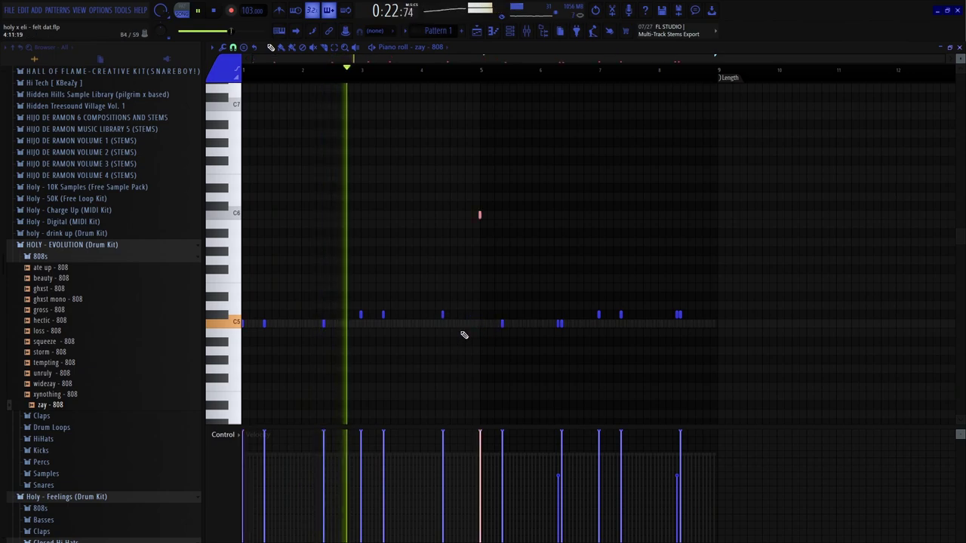
click(243, 323)
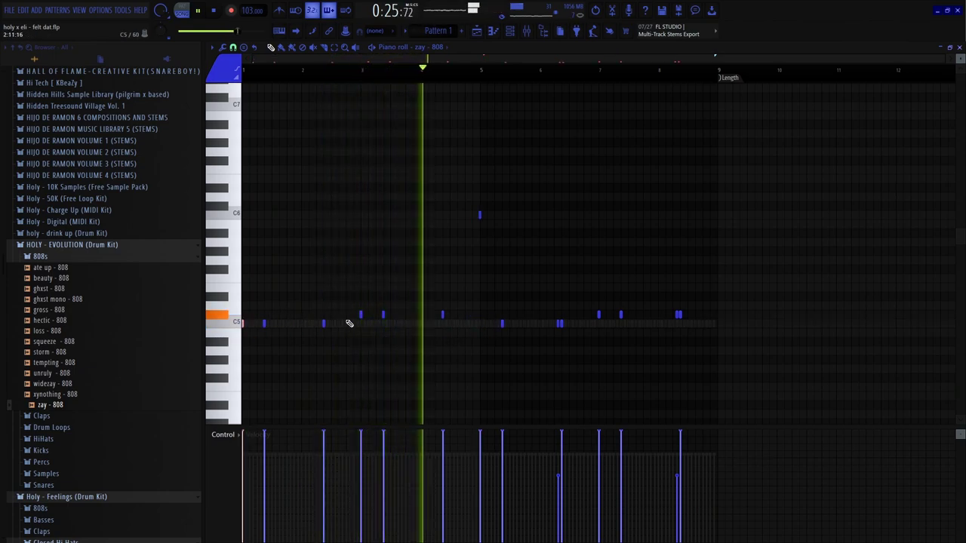
click(359, 316)
shift+click(596, 317)
key(ctrl+Up)
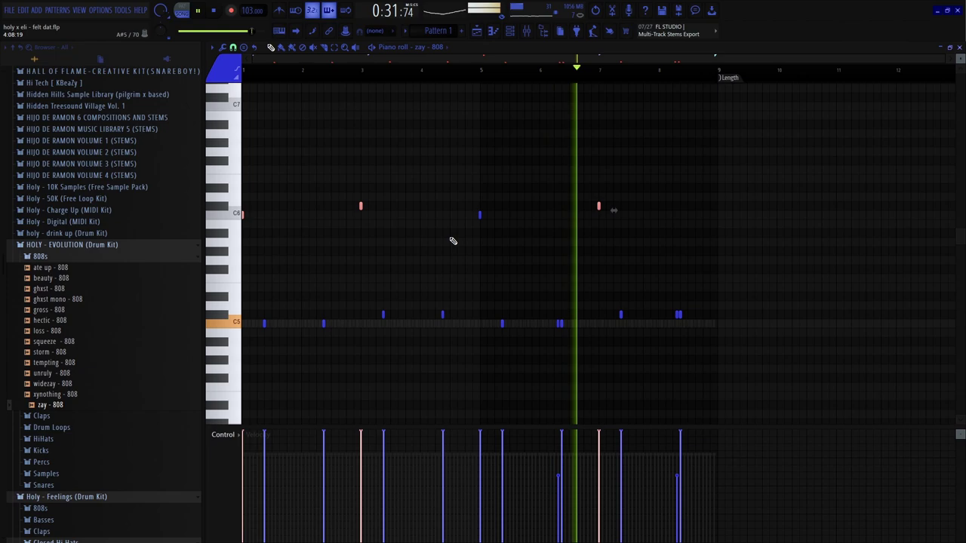
Lower the opening 808 notes of bars 1 and 3 by one octave and leave the piano roll.
drag(403, 194, 201, 243)
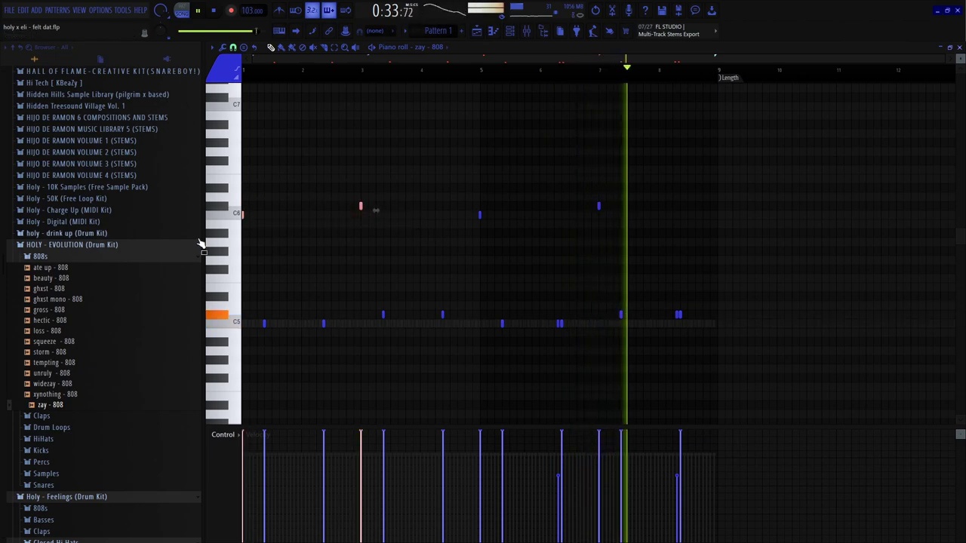
key(ctrl+Down)
key(F7)
Add the keem - OHH sample as a channel with hits on steps 3 and 19, and reduce its channel volume.
double_click(488, 76)
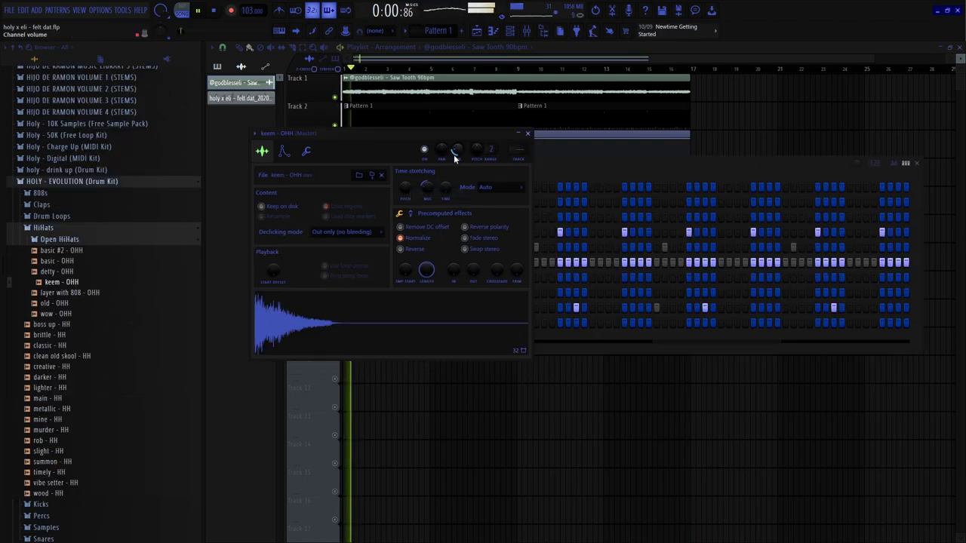
key(Escape)
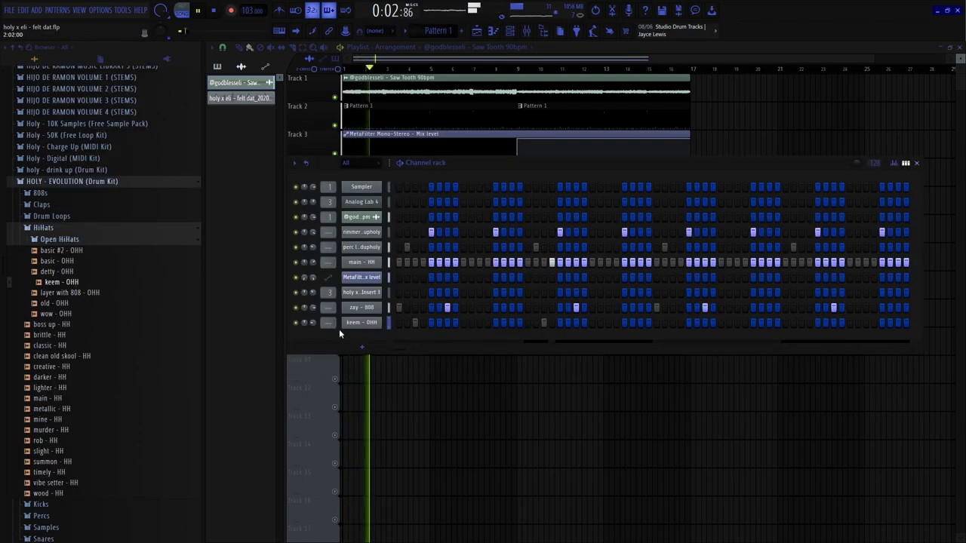
Duplicate the keem - OHH notes of bars 1–2 into bars 3–4 in the piano roll.
right_click(366, 320)
click(381, 325)
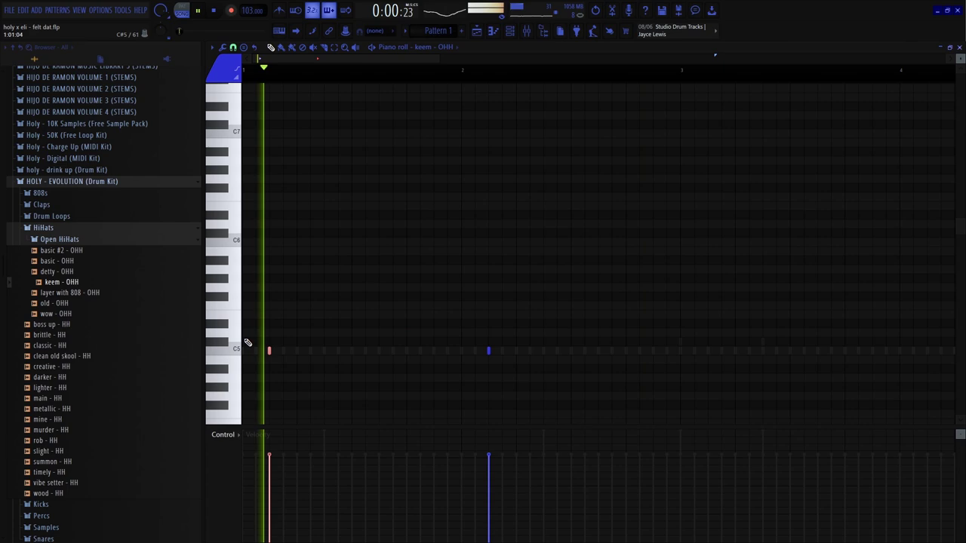
scroll(420, 349, down, 2)
right_click(419, 351)
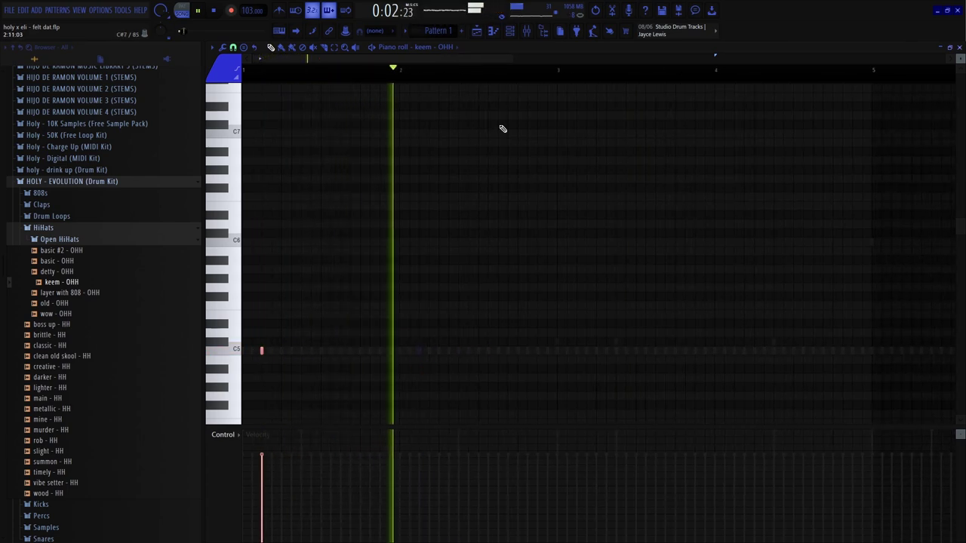
key(ctrl+z)
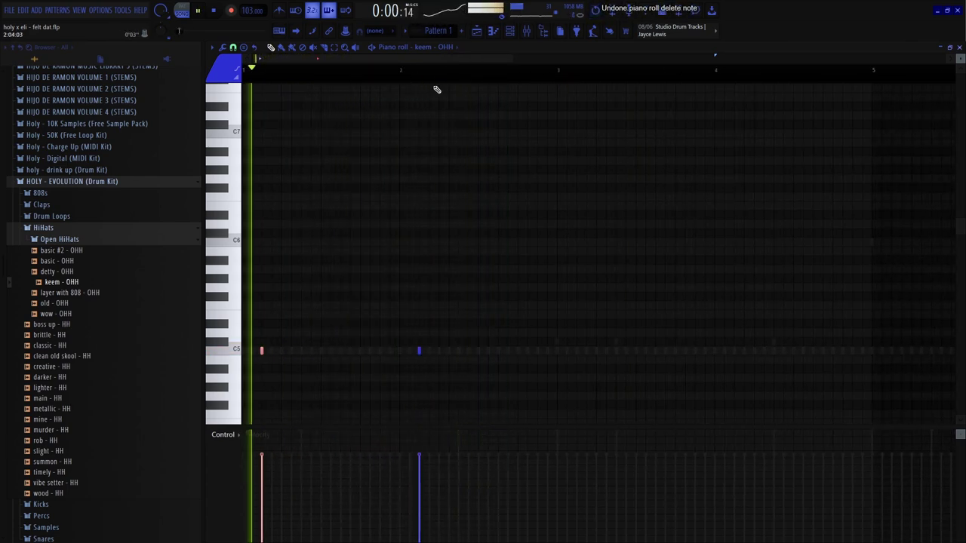
drag(553, 73, 360, 226)
key(ctrl+b)
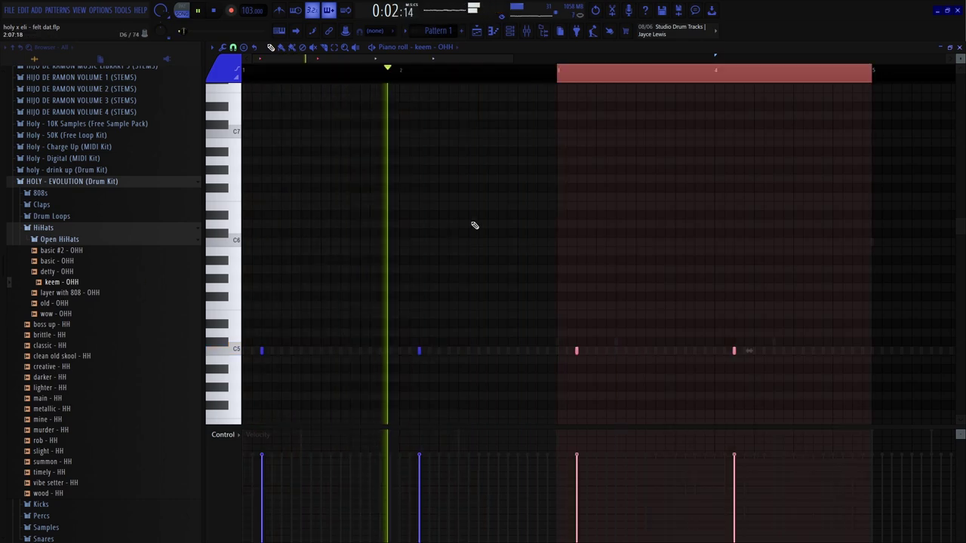
Duplicate the keem - OHH notes of bars 1–4 into bars 5–8 and close the piano roll.
scroll(475, 226, down, 2)
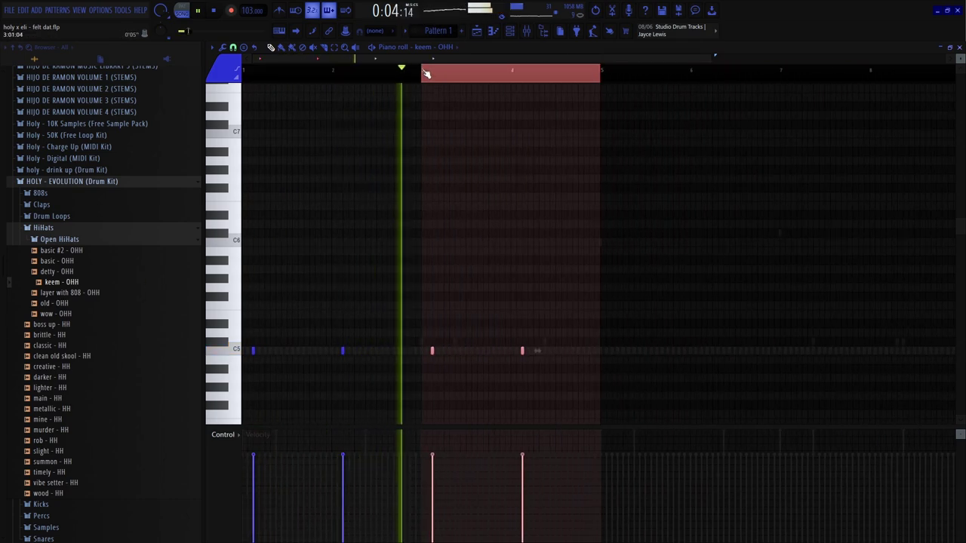
drag(423, 71, 4, 185)
key(ctrl+b)
key(ctrl+a)
key(Escape)
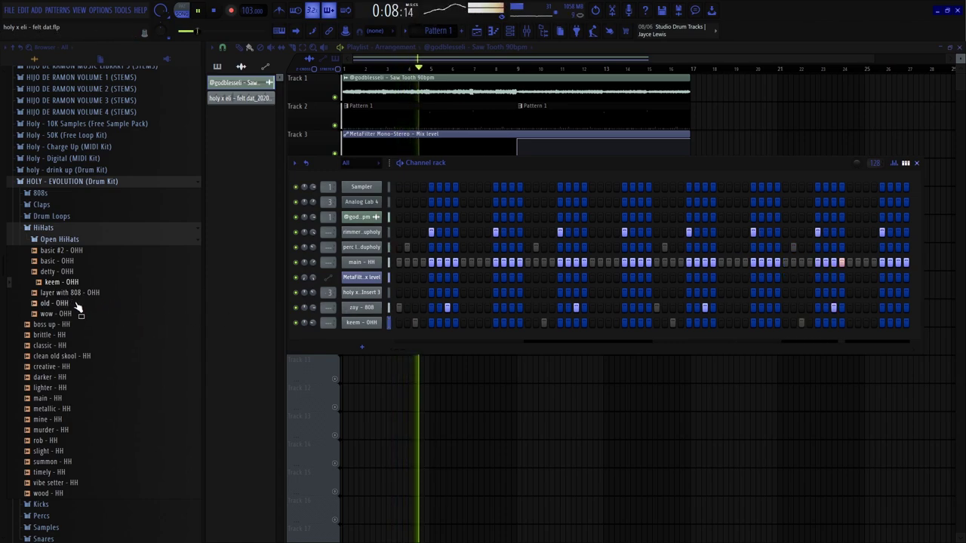
Add the basic #2 - OHH sample as a new channel with hits on steps 59 and 63.
key(space)
click(95, 261)
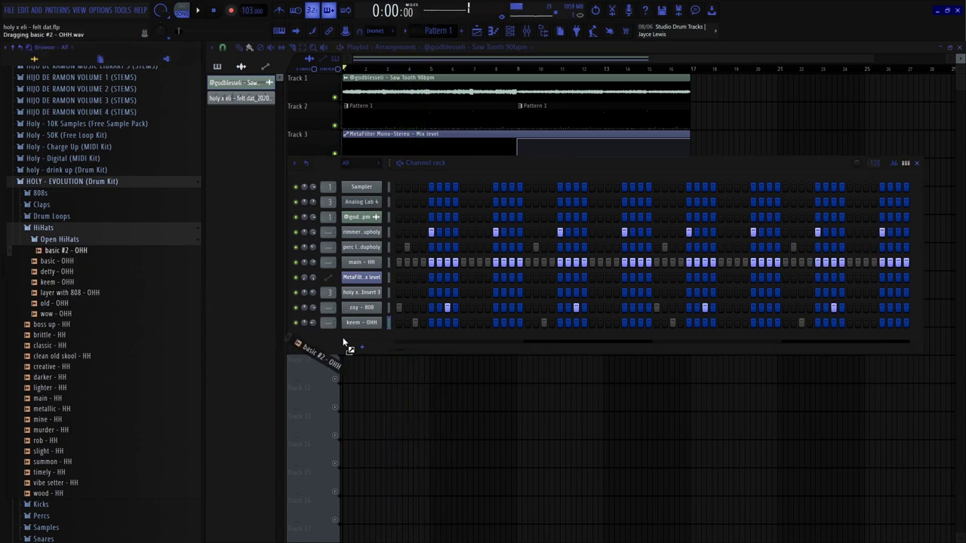
drag(344, 343, 355, 341)
key(space)
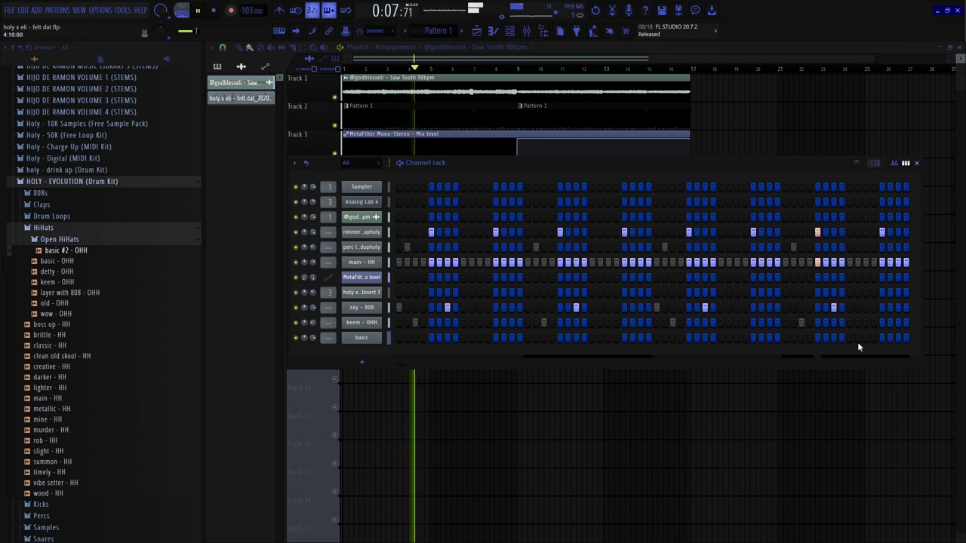
Duplicate the basic open hi-hat notes of bars 1–4 into bars 5–8 in the piano roll.
right_click(382, 337)
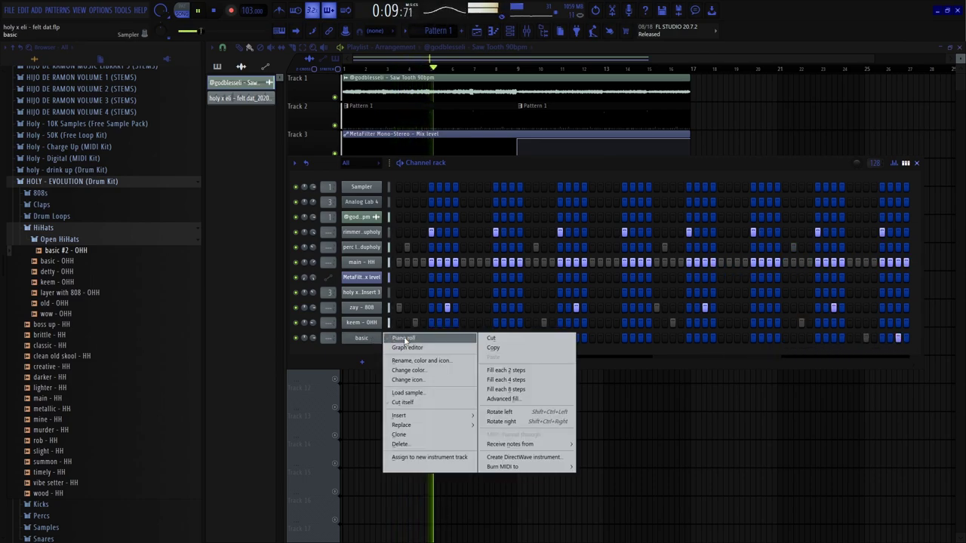
click(404, 339)
drag(604, 80, 243, 79)
key(ctrl+b)
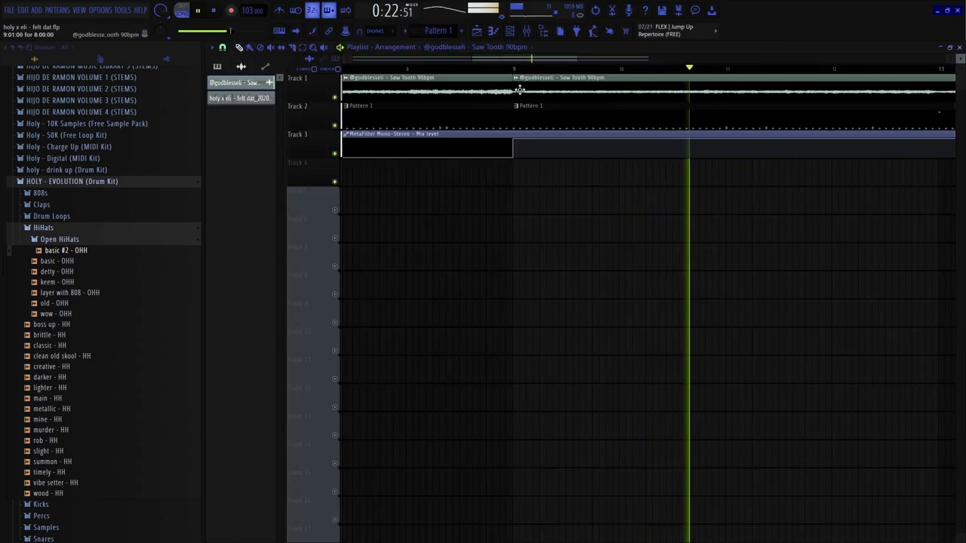
click(516, 77)
click(539, 153)
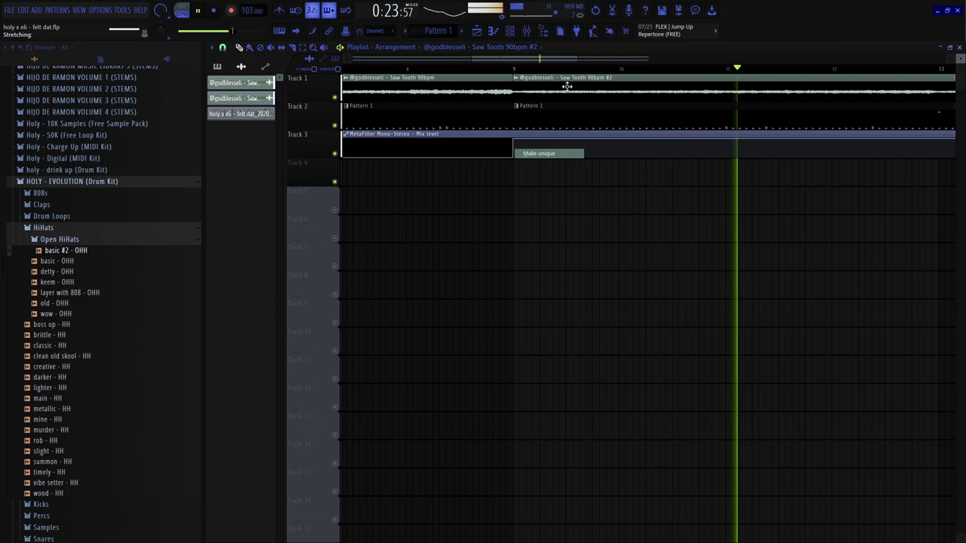
double_click(567, 86)
click(437, 265)
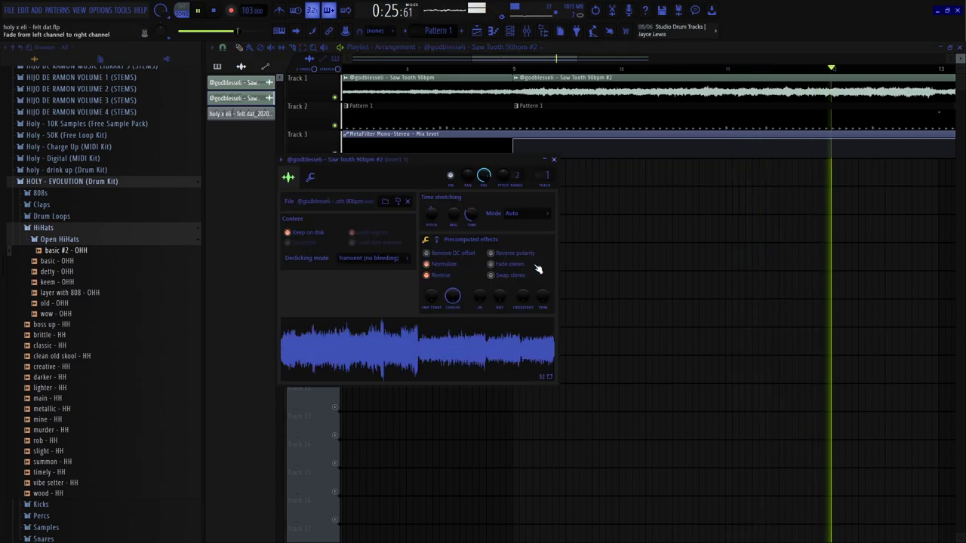
key(Escape)
scroll(482, 265, down, 5)
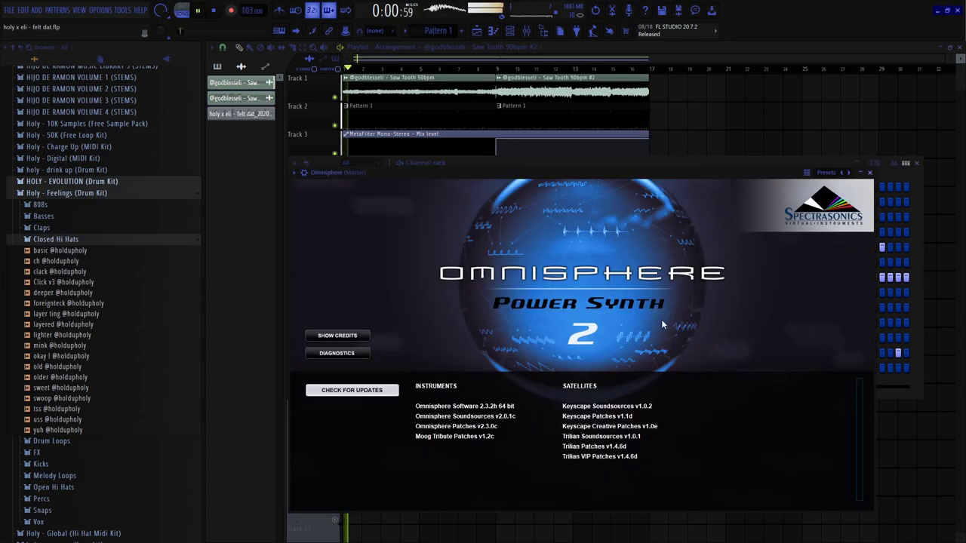
Stop playback and route the recorded holy x eli Insert 3 audio channel to mixer insert 2.
key(space)
click(513, 32)
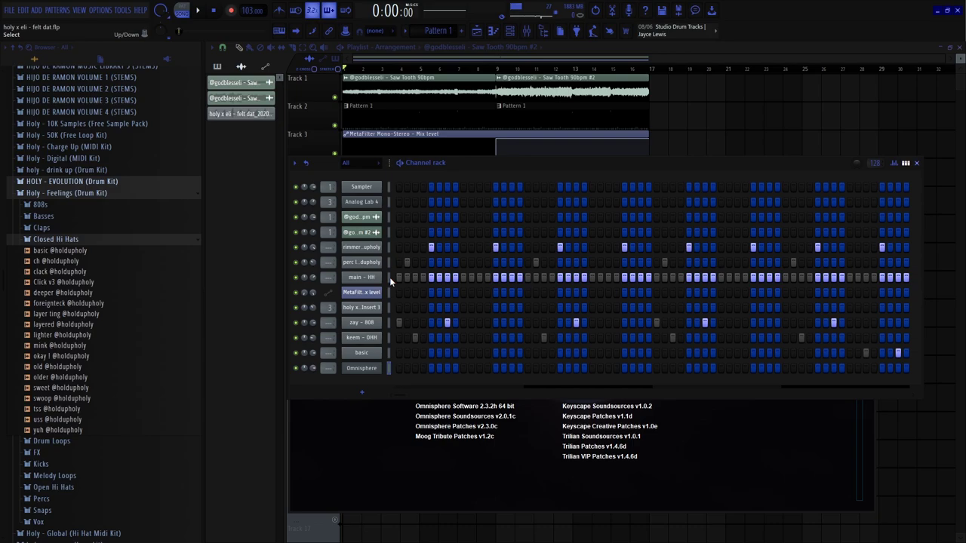
click(374, 308)
key(ctrl+l)
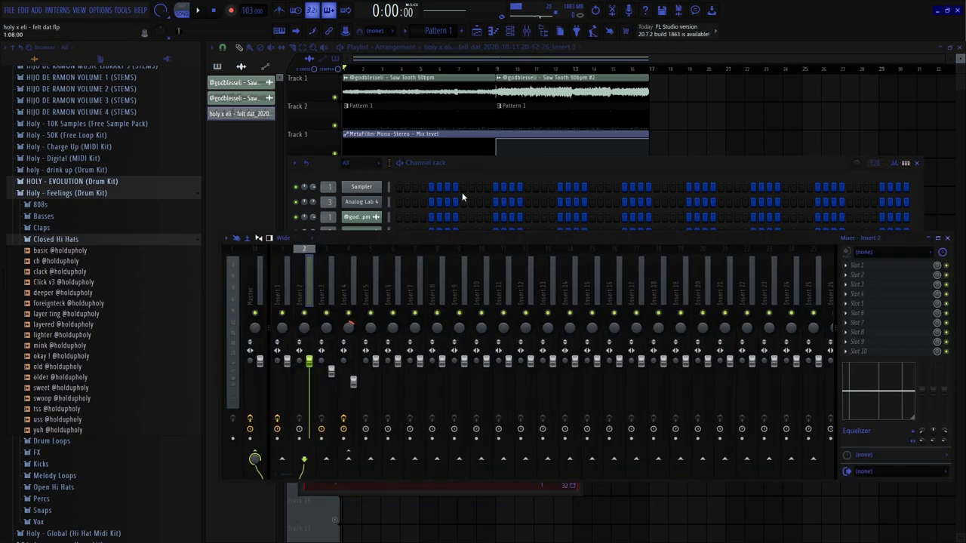
click(463, 196)
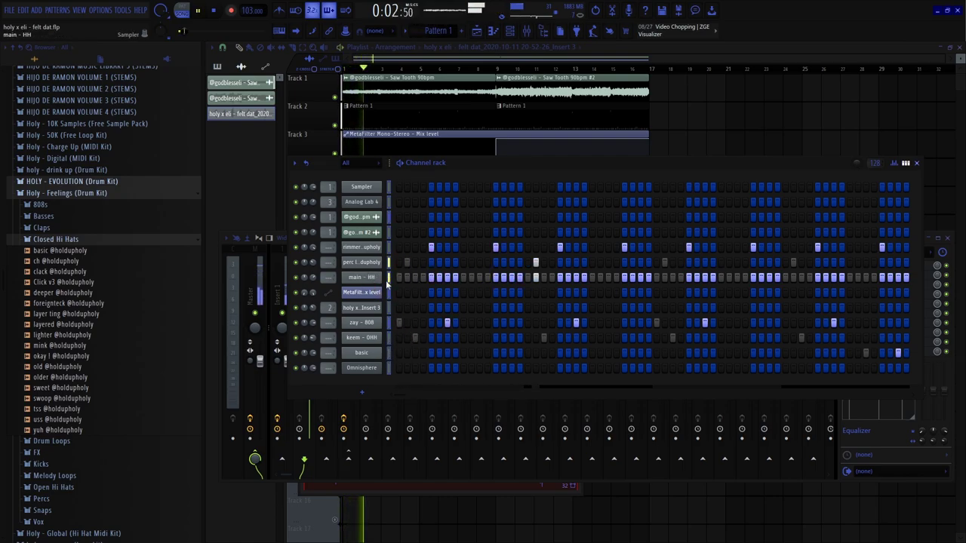
right_click(378, 277)
key(space)
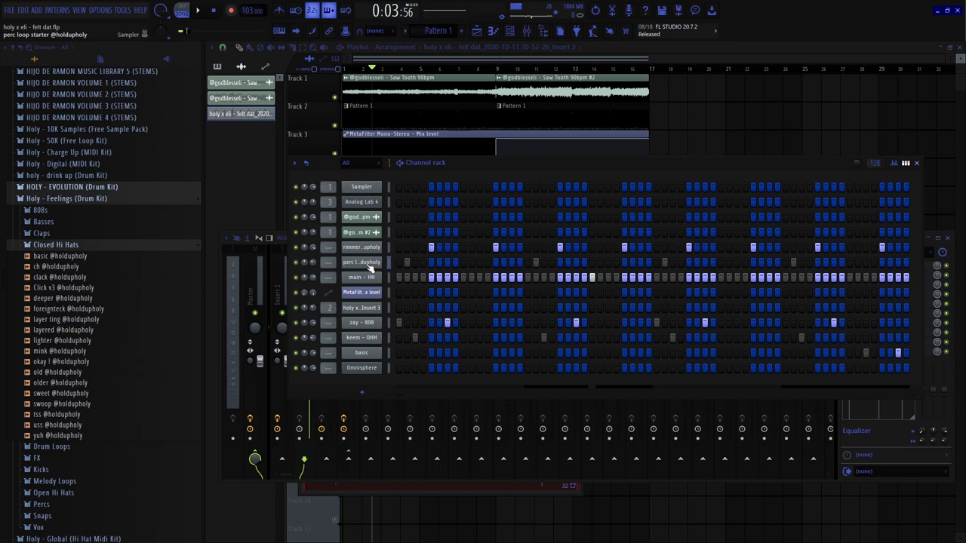
right_click(368, 263)
click(399, 264)
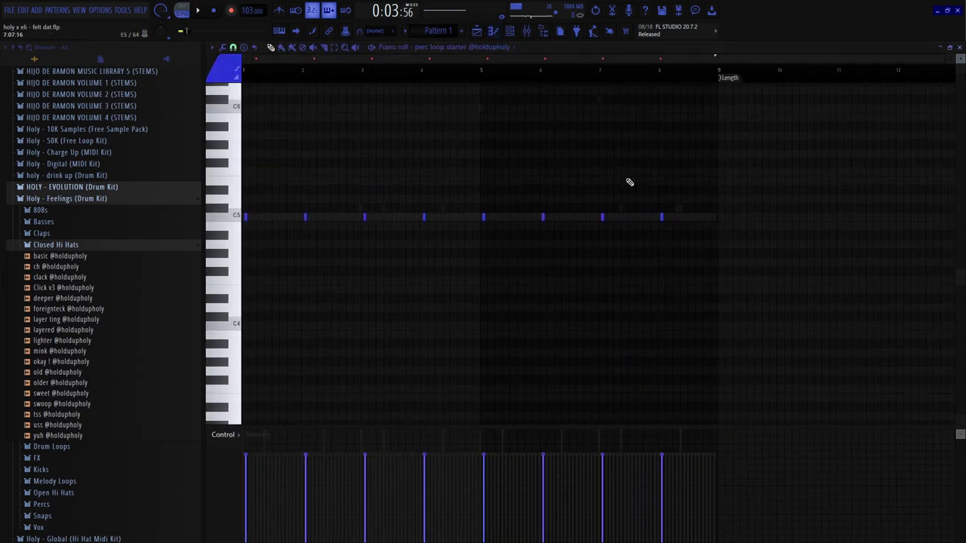
key(F7)
Stretch the stamped scale notes in the Sampler piano roll to bar 5, and delete them.
click(372, 368)
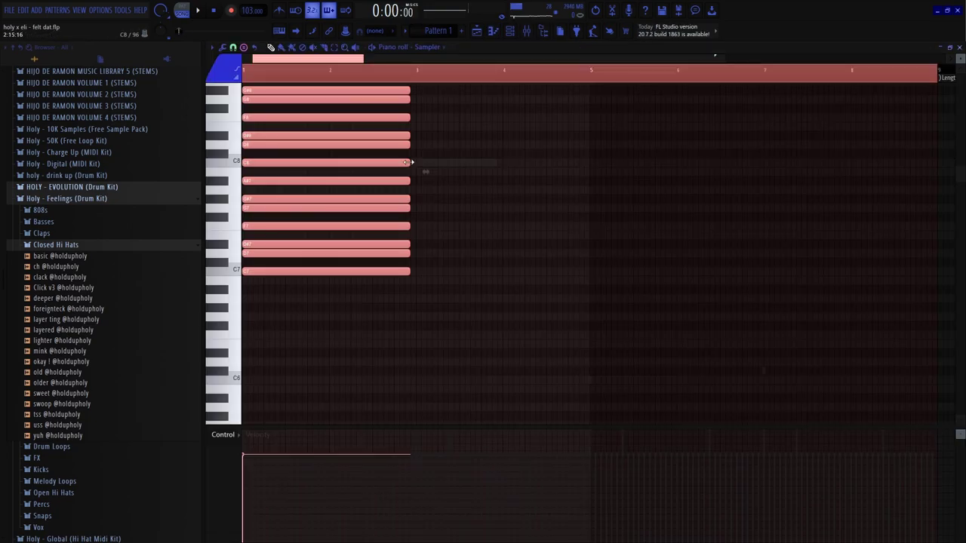
drag(424, 172, 606, 172)
key(Delete)
key(F7)
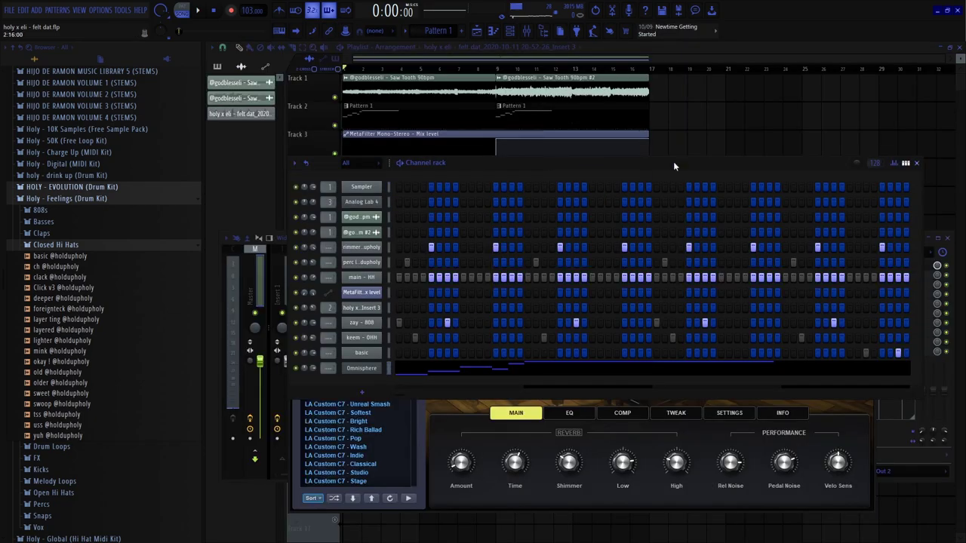
Slice the recorded holy x eli - felt dat Insert 8 clips on Track 4 and switch back to the Draw tool.
click(636, 131)
click(526, 32)
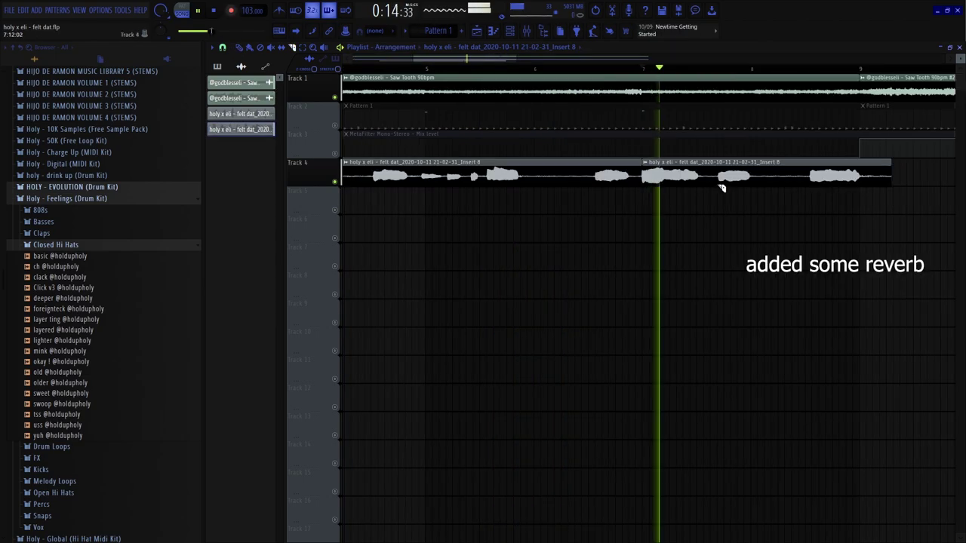
drag(705, 186, 704, 188)
scroll(662, 170, down, 2)
click(239, 48)
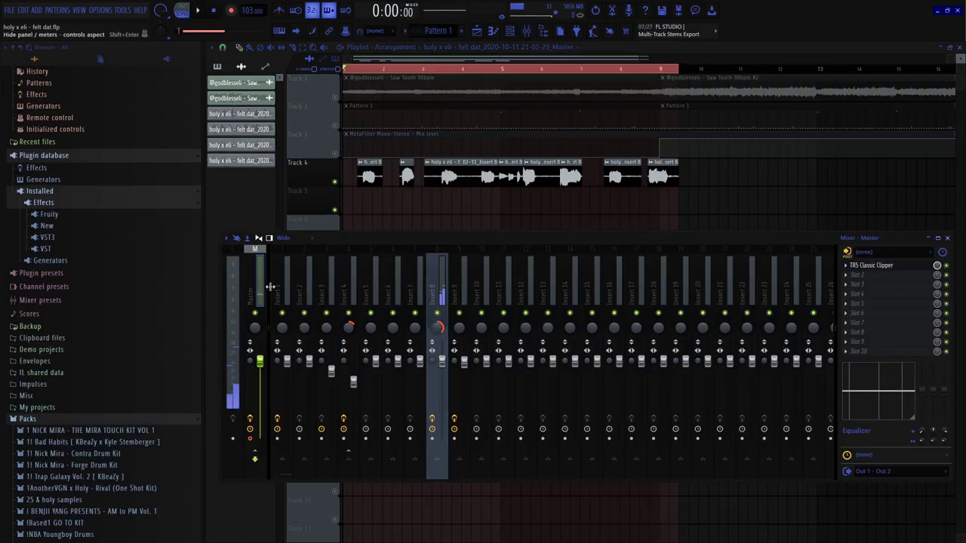
Render the master output of the selected range to an audio clip on Track 5 and mute the Track 4 clips.
key(ctrl+r)
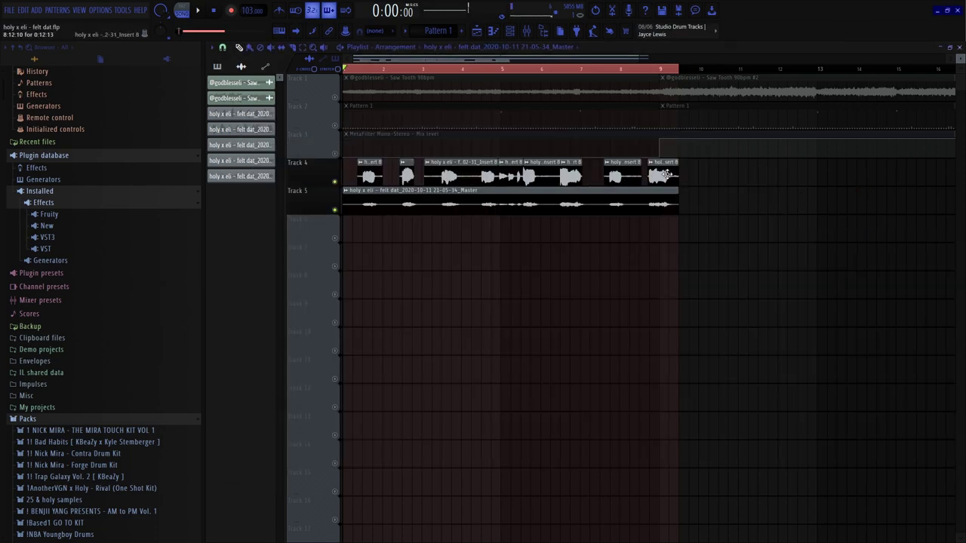
drag(685, 175, 349, 182)
click(334, 182)
Open the rendered Master clip from Track 5 in Edison and resample it to 5000 Hz.
double_click(387, 205)
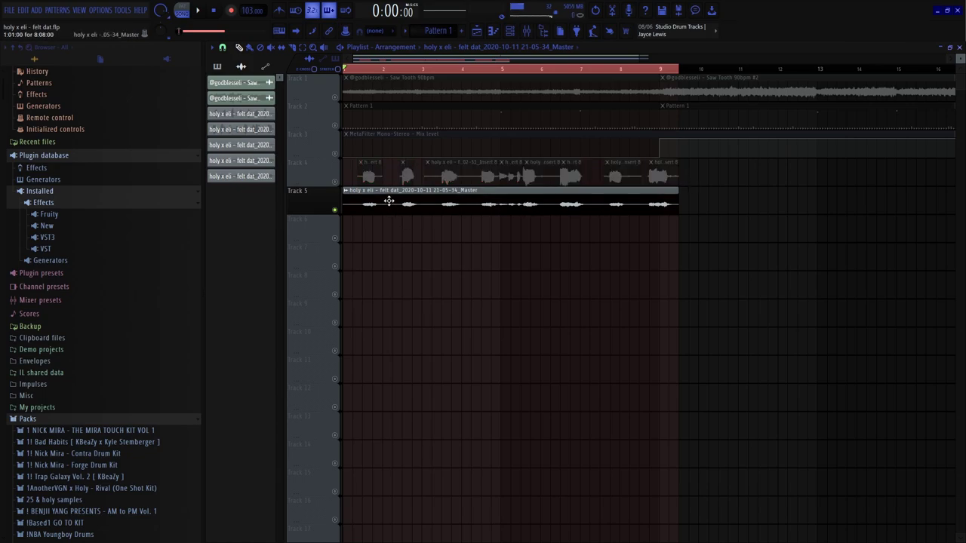
drag(432, 175, 432, 154)
key(ctrl+e)
click(263, 197)
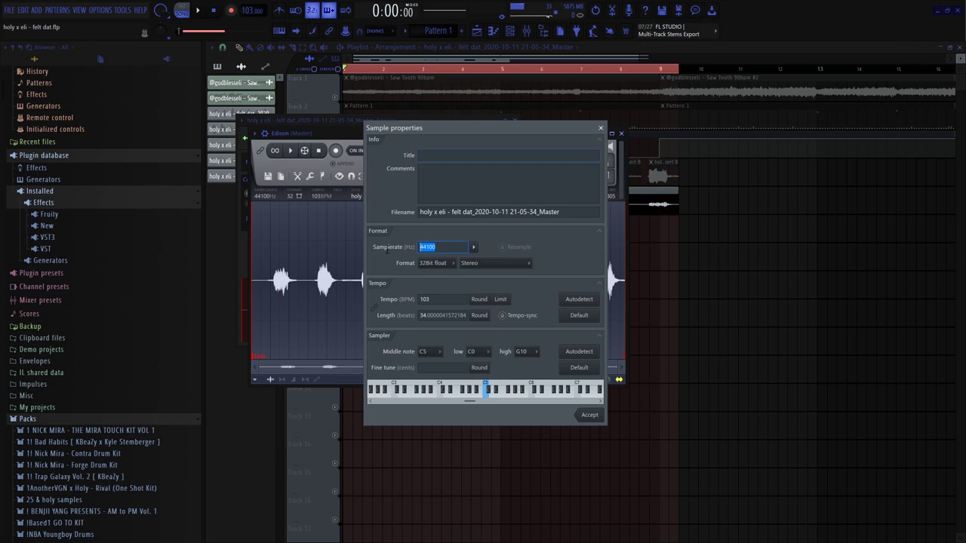
text(5000)
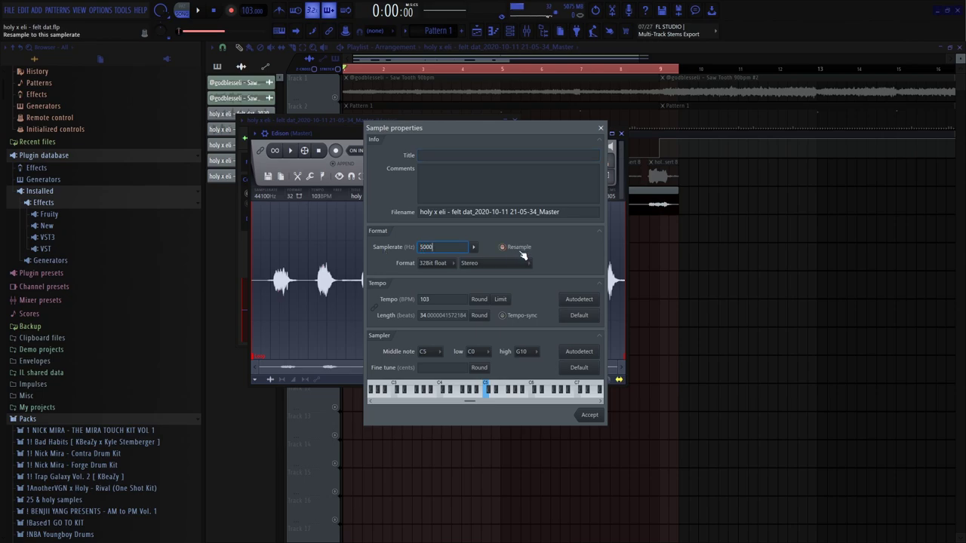
key(Return)
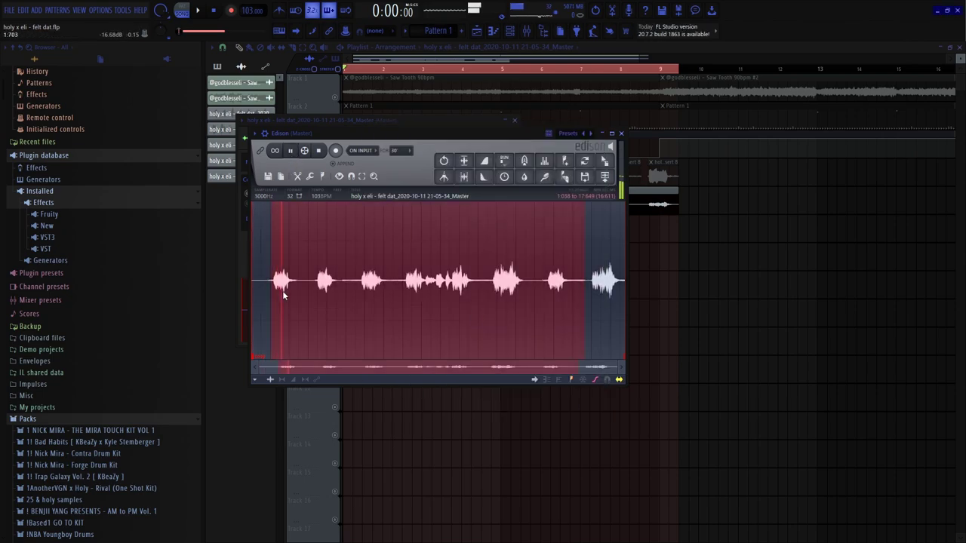
Place the 3000 Hz resampled audio from Edison onto Track 6 of the playlist.
drag(451, 298, 490, 296)
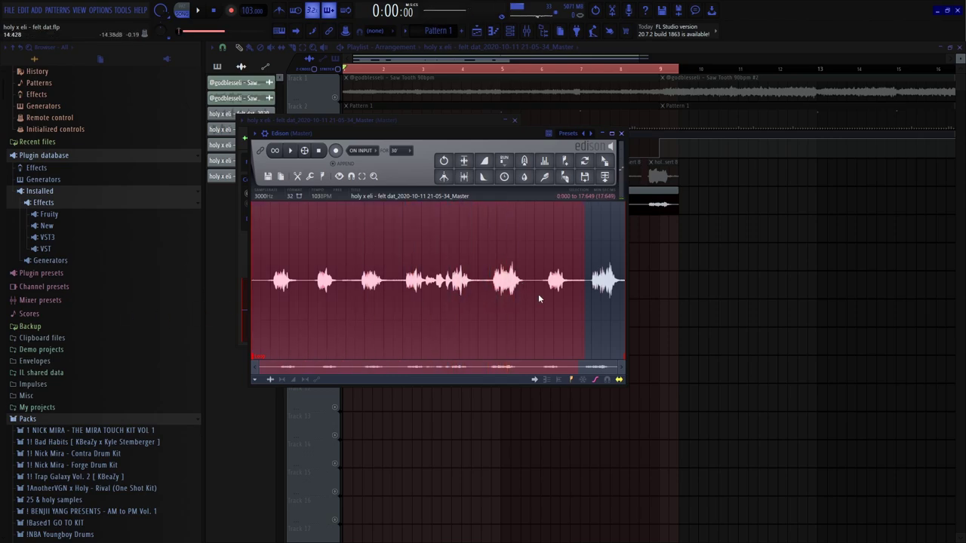
drag(614, 176, 681, 233)
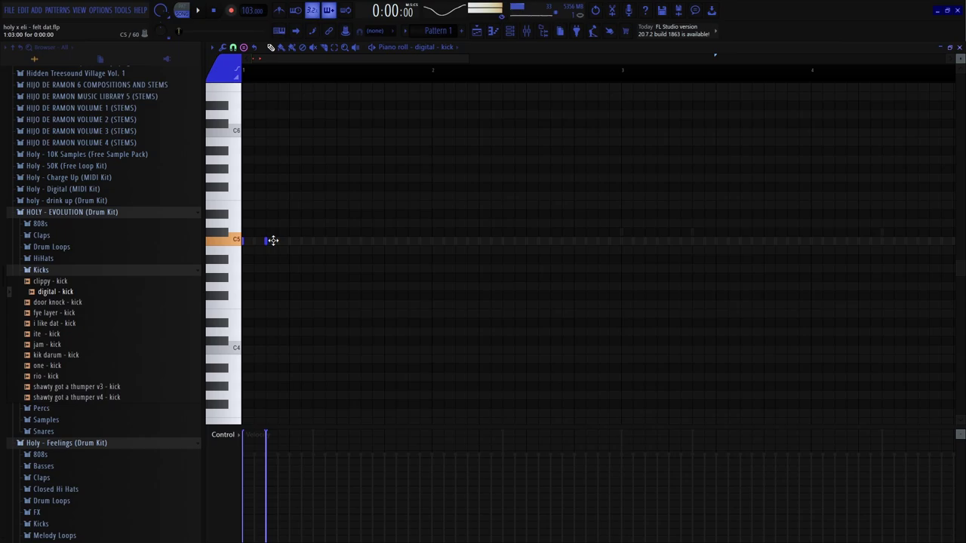
Place digital - kick notes on C5 at steps 6 and 7 of bar 1 and start playback.
click(327, 242)
click(233, 48)
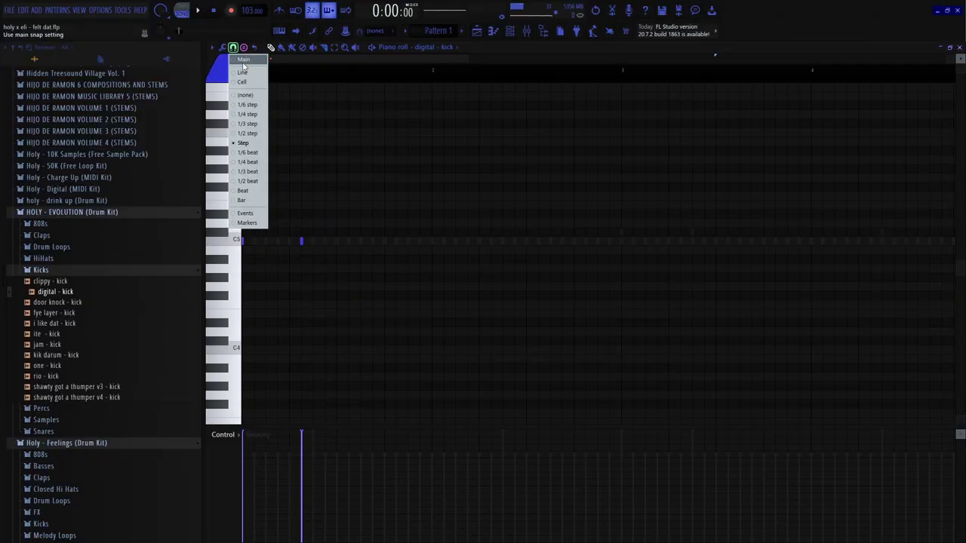
click(243, 48)
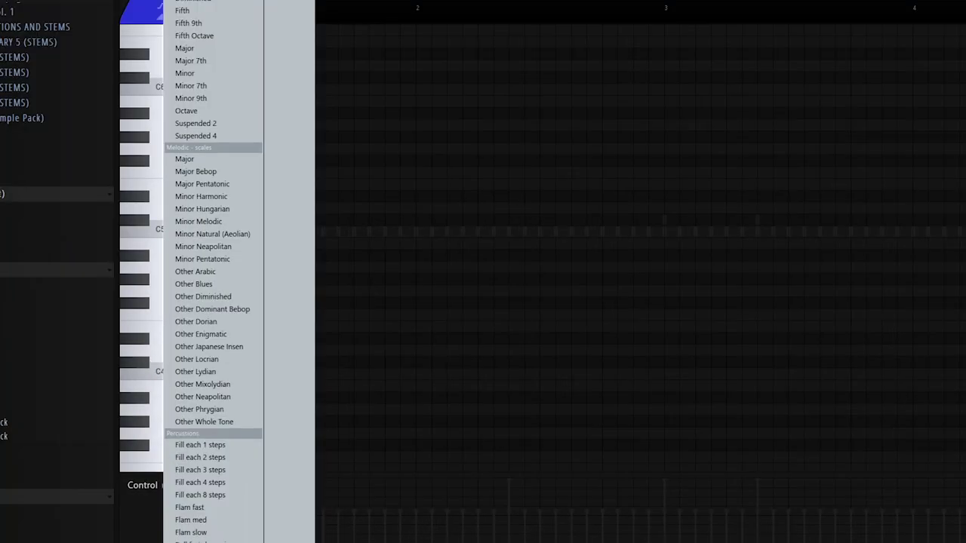
click(280, 243)
click(32, 190)
key(space)
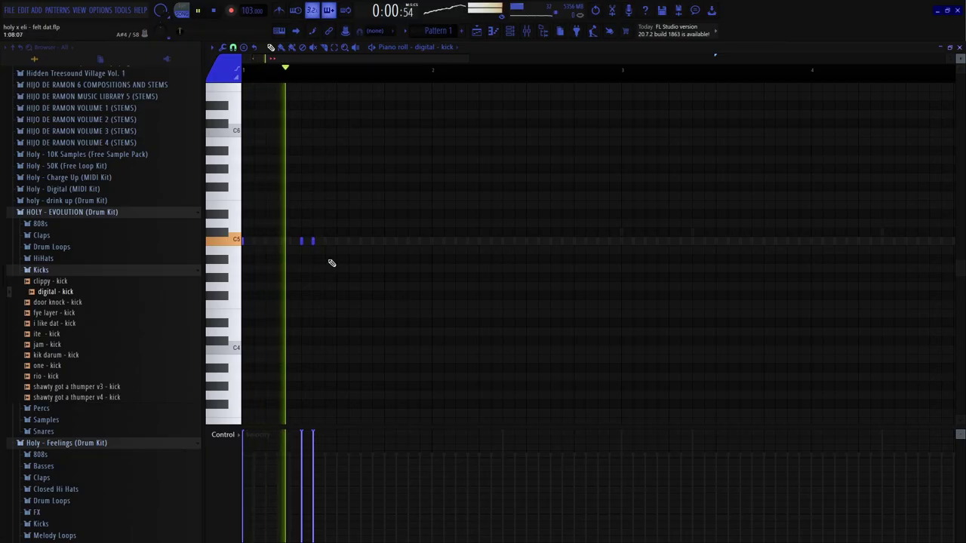
Add C5 kick notes on steps 6 and 7 of bar 2, 1 and 7 of bar 3, and 7 and 11 of bar 4.
click(492, 242)
key(z)
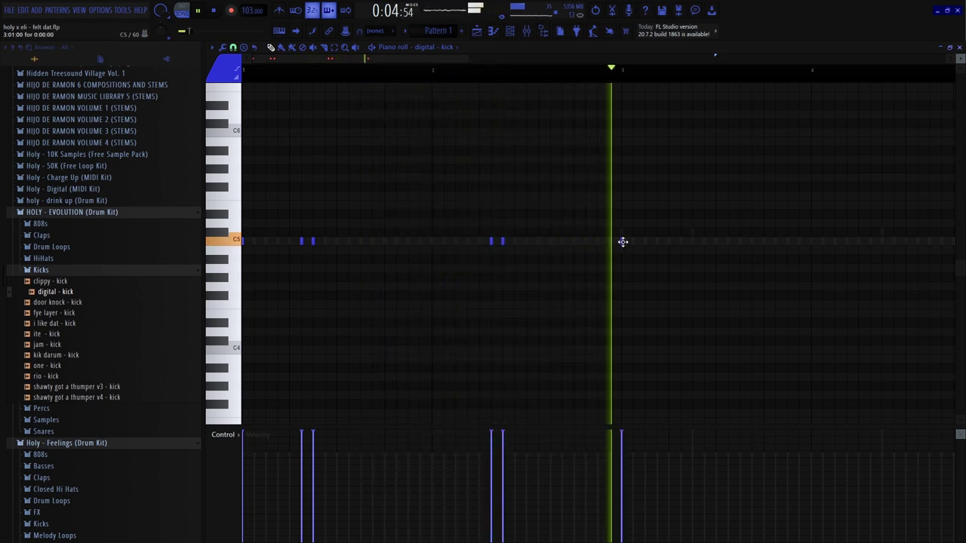
key(z)
key(z)
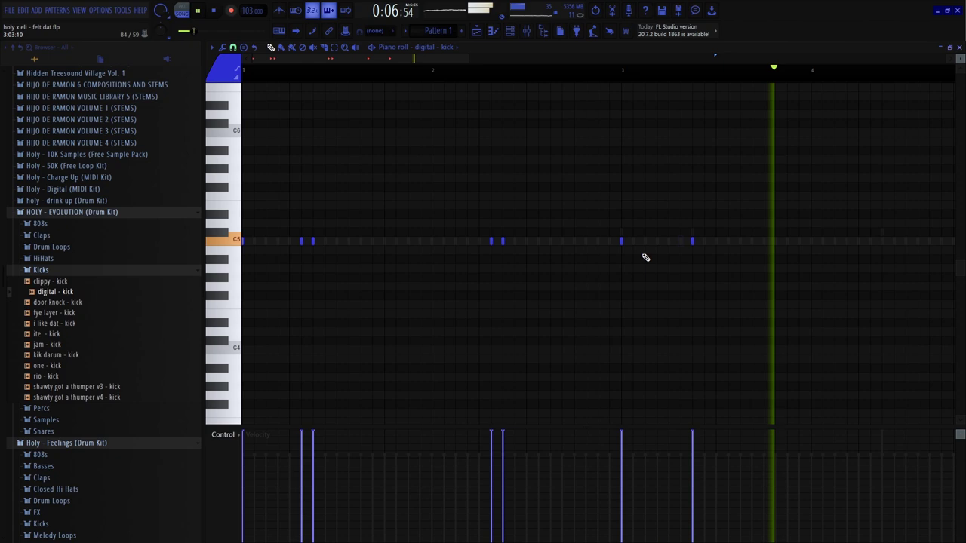
key(z)
key(z)
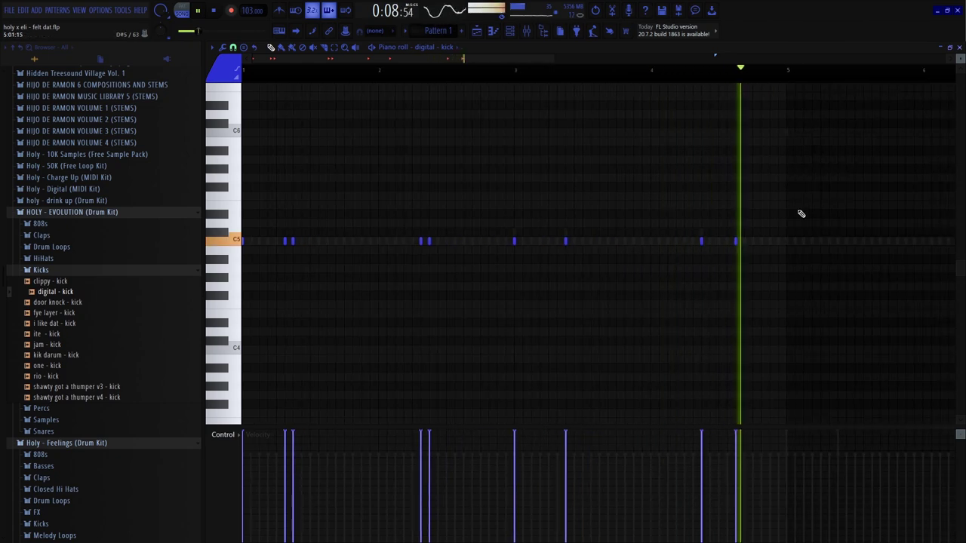
Duplicate all digital - kick notes of bars 1–4 into bars 5–8 and clear the selection.
key(ctrl+a)
key(ctrl+b)
scroll(453, 312, down, 2)
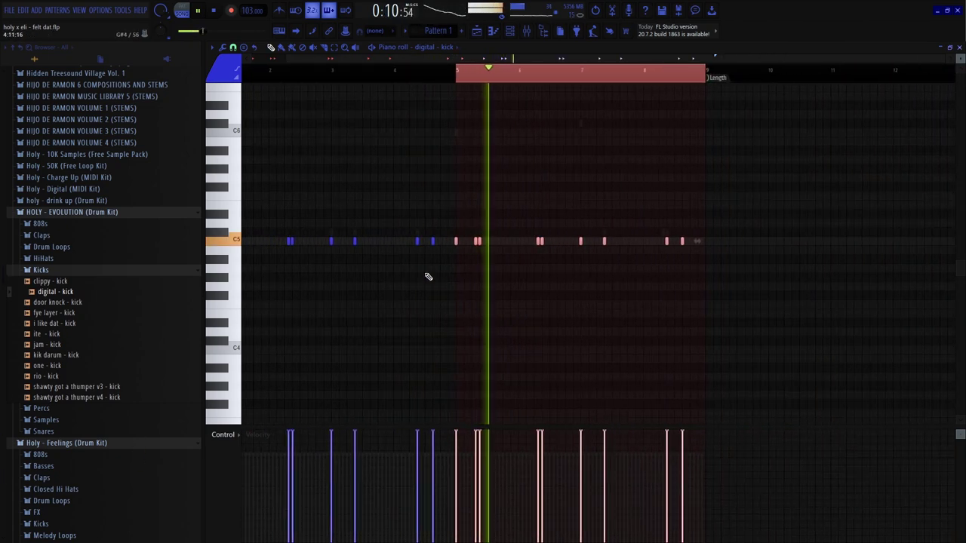
key(ctrl+d)
Delete the kick notes on the first step of bars 5 and 7 and add one on step 15 of bar 8.
right_click(457, 242)
scroll(485, 312, down, 1)
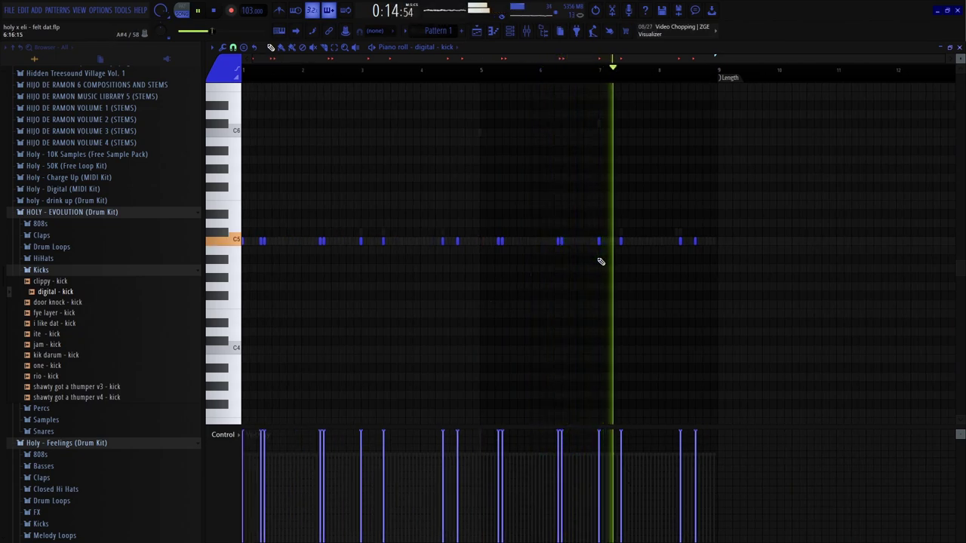
right_click(598, 242)
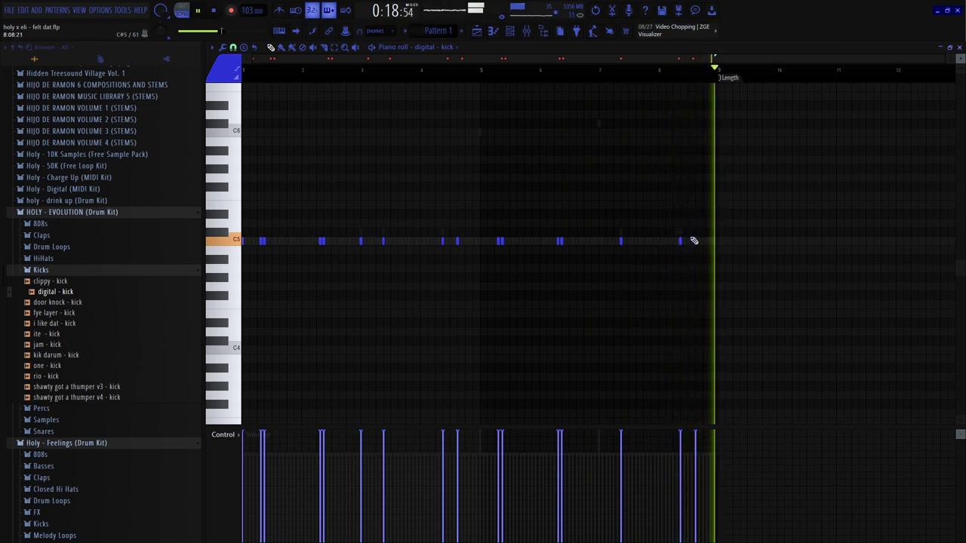
click(710, 241)
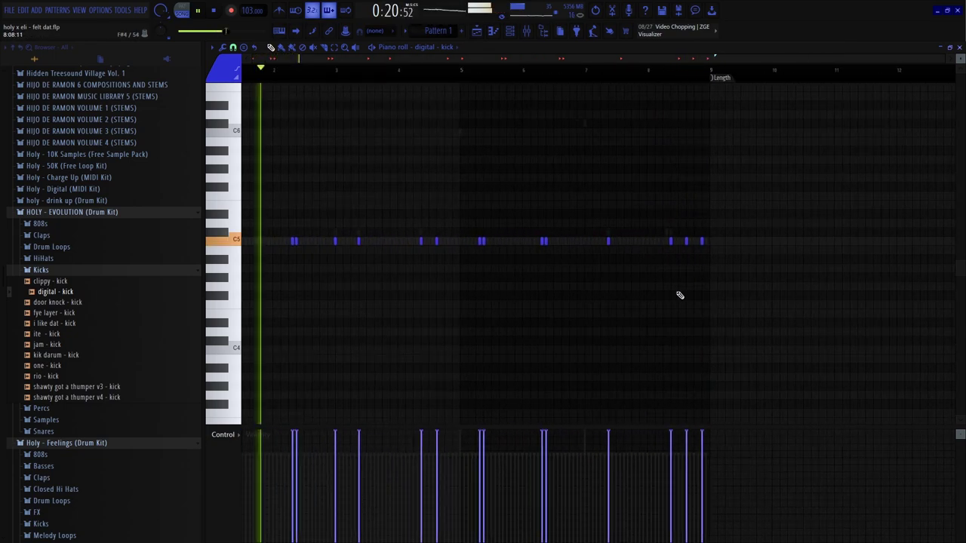
Delete the kick notes on step 6 of bars 1 and 5, restarting playback to hear the pattern.
right_click(260, 242)
key(space)
key(space)
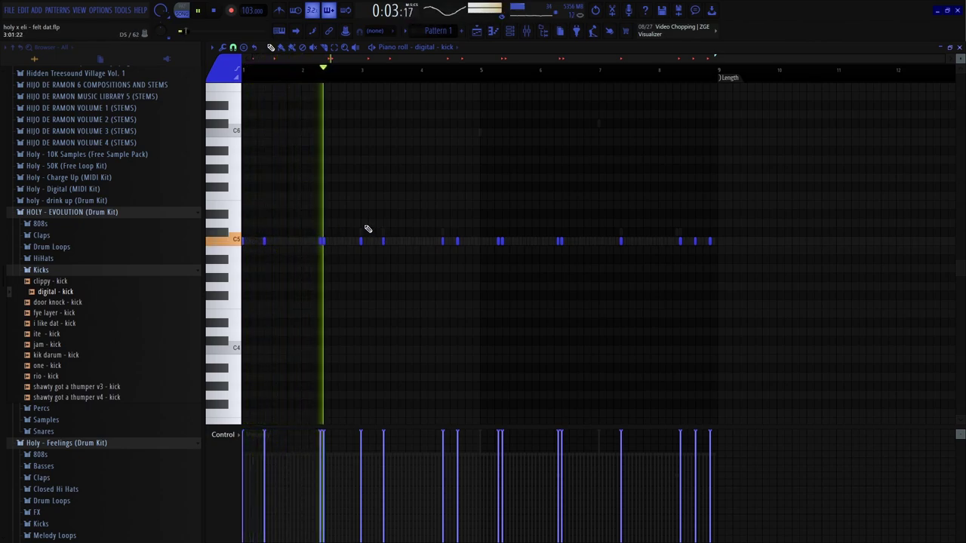
scroll(487, 252, up, 3)
right_click(514, 242)
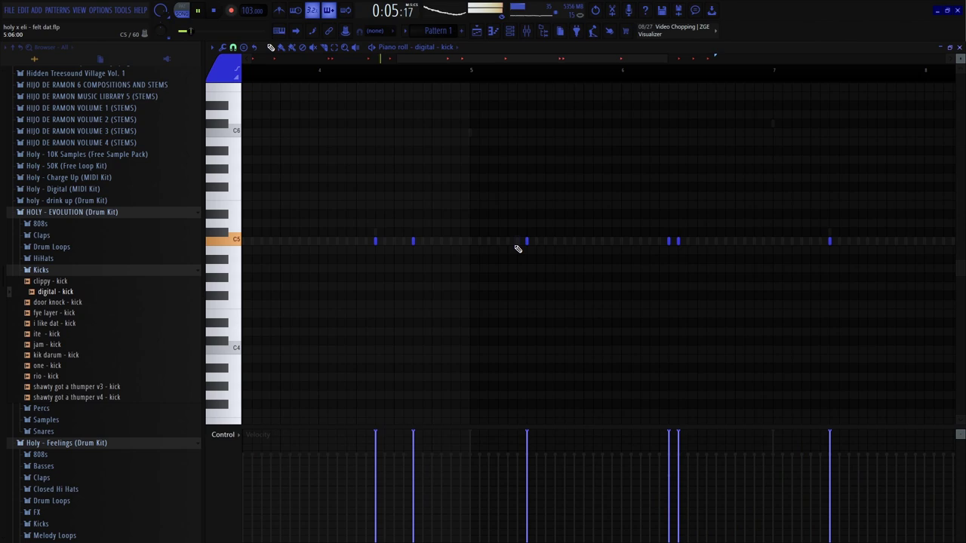
scroll(501, 264, down, 3)
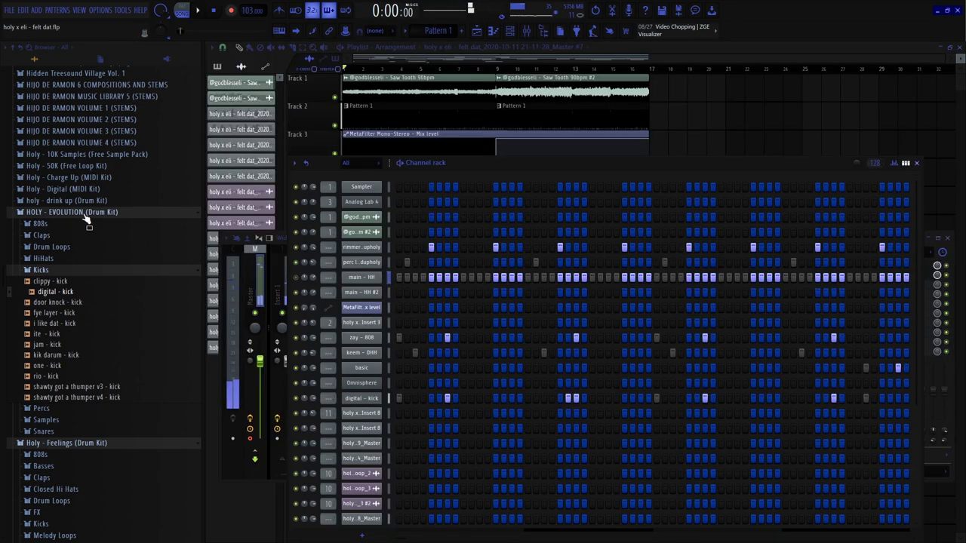
Find the HiHat Midis folder in the Holy x Tyquil - The Rise pack and load Hi Hat Midi 7 into main - HH #2.
click(84, 213)
scroll(113, 293, down, 7)
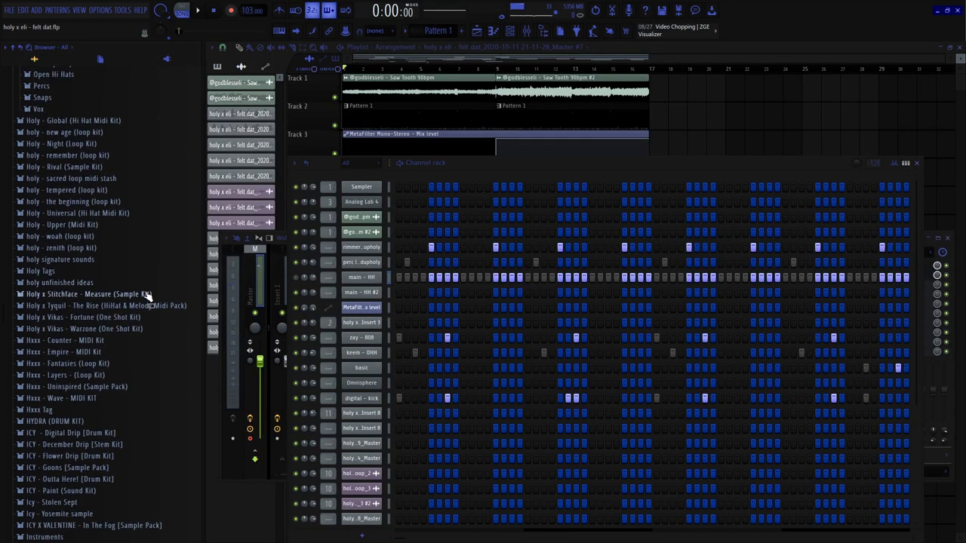
click(145, 304)
scroll(127, 274, down, 1)
click(75, 194)
scroll(96, 326, down, 4)
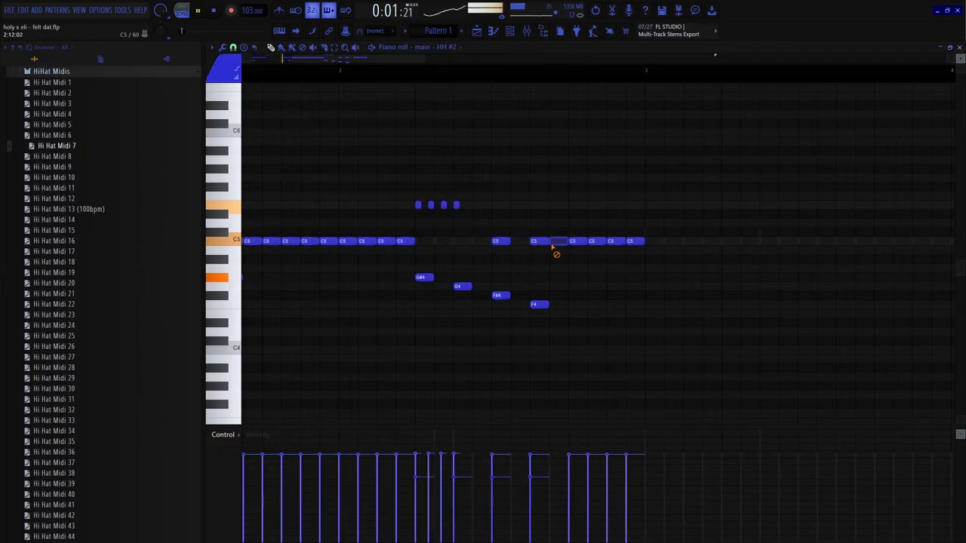
Select bars 1–2 of the main - HH #2 notes and delete the C5 hits on steps 14 and 16 of bar 2.
scroll(501, 241, down, 3)
drag(548, 76, 242, 79)
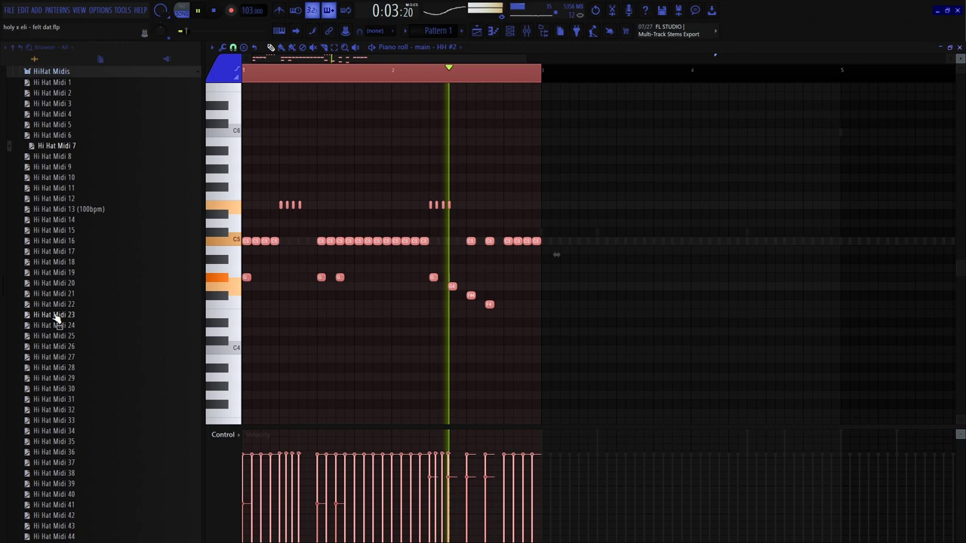
right_click(517, 241)
right_click(536, 240)
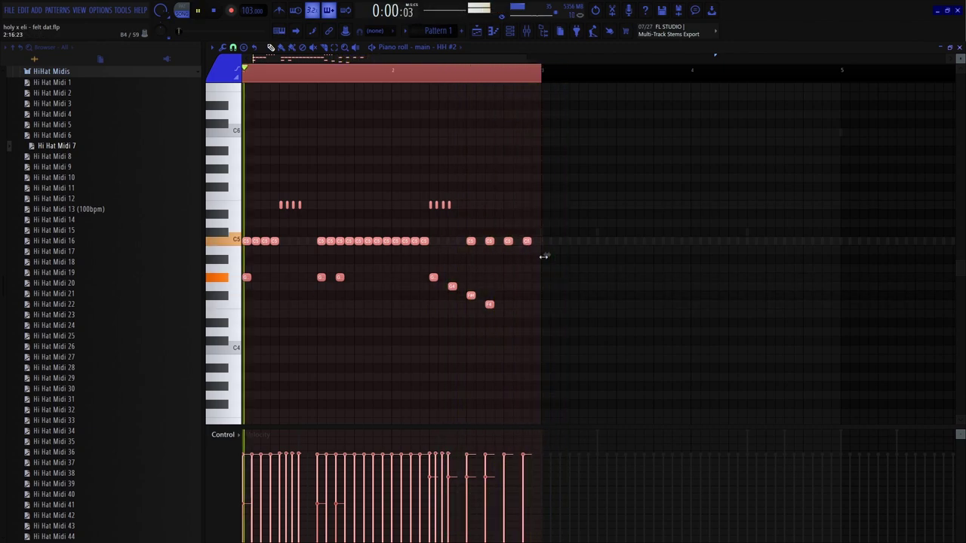
Repeat the two-bar main - HH #2 hi-hat pattern until it fills all eight bars, leaving no notes selected.
key(ctrl+d)
key(ctrl+a)
scroll(493, 337, down, 3)
key(ctrl+b)
key(ctrl+b)
key(ctrl+b)
key(ctrl+a)
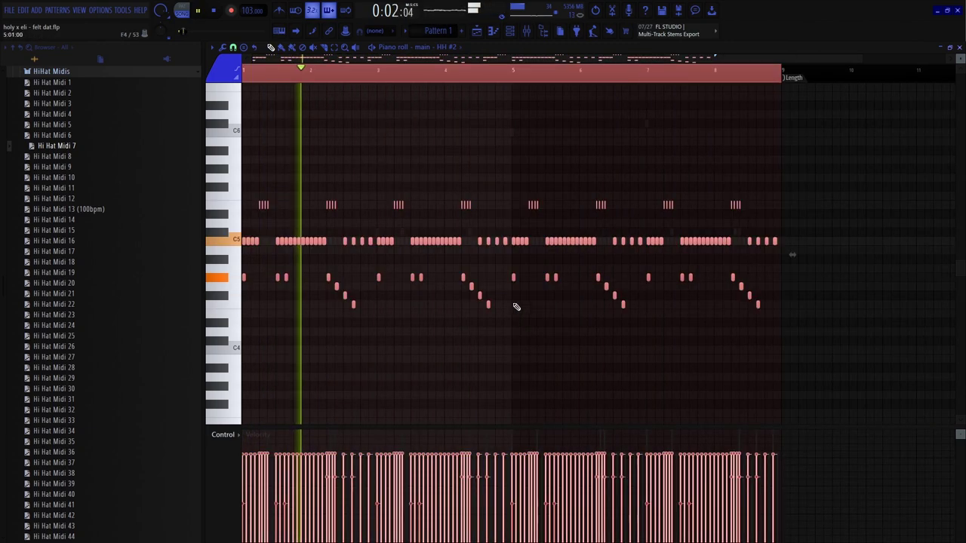
key(ctrl+d)
scroll(411, 291, down, 1)
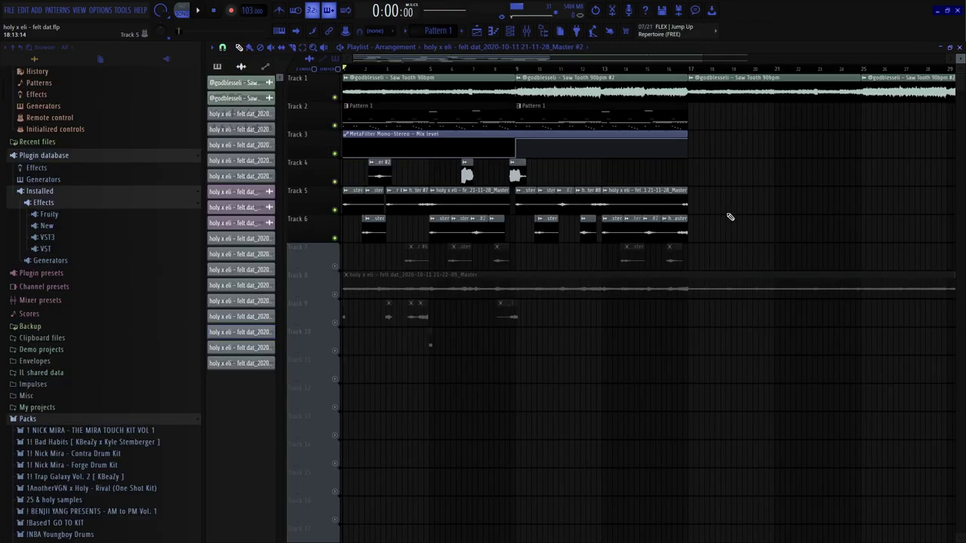
Look over the channel rack and highlight the first Saw Tooth 90bpm clip on Track 1 of the playlist.
click(510, 31)
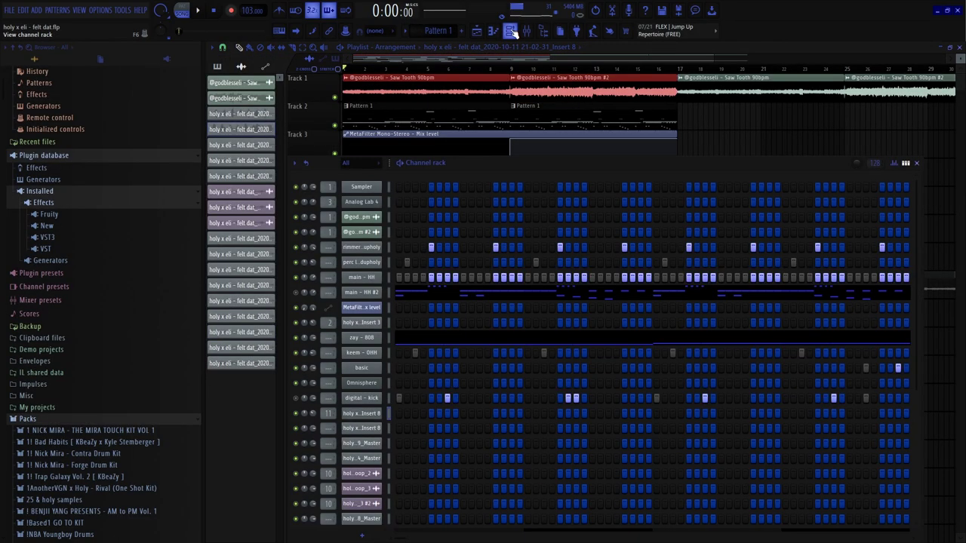
ctrl+click(694, 120)
scroll(408, 127, up, 4)
ctrl+click(556, 86)
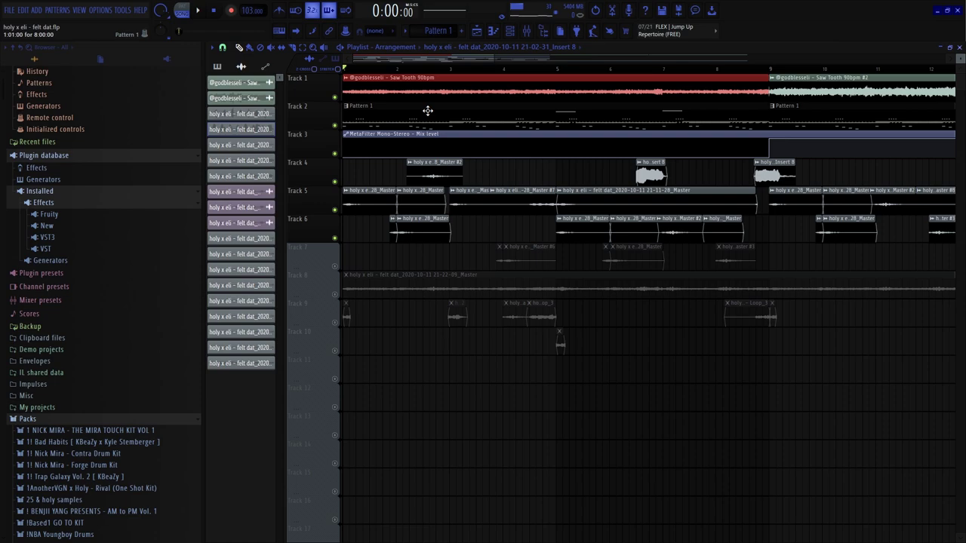
Browse the packs for the Textures folder in the eli brown analog lab pack and check the channel rack.
scroll(109, 345, down, 6)
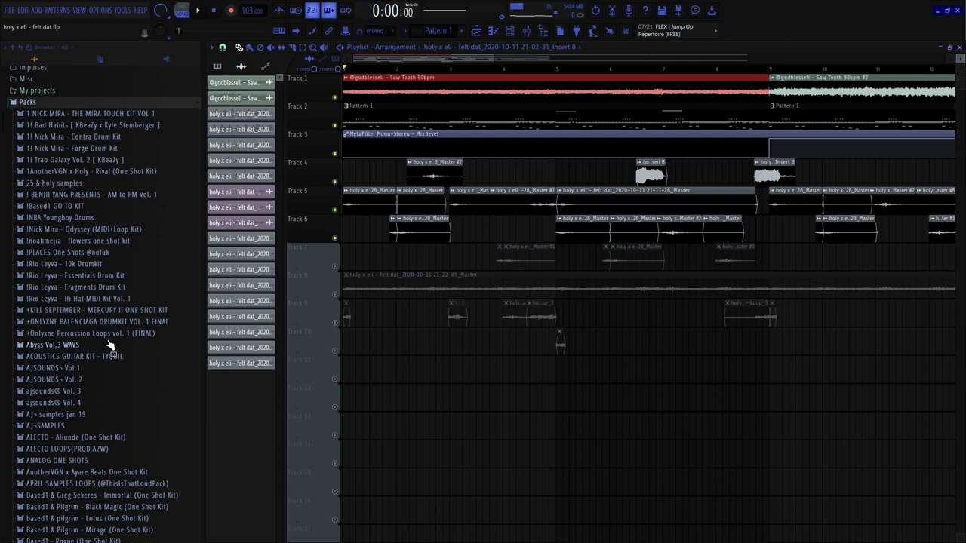
click(511, 31)
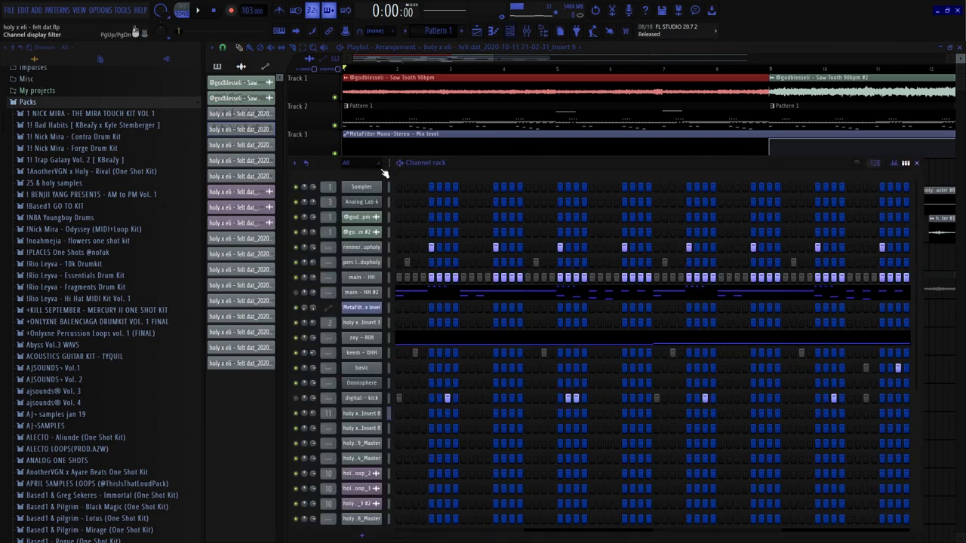
click(370, 177)
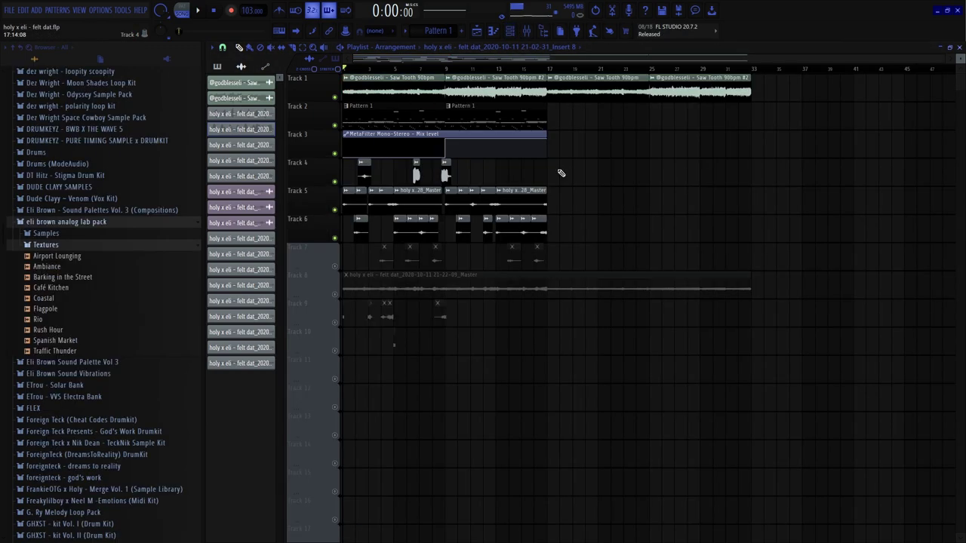
Review the arrangement by highlighting the Saw Tooth 90bpm clips across the first 16 bars and comparing them with the channel rack.
scroll(407, 105, up, 5)
drag(425, 59, 393, 59)
scroll(608, 86, up, 2)
ctrl+click(756, 77)
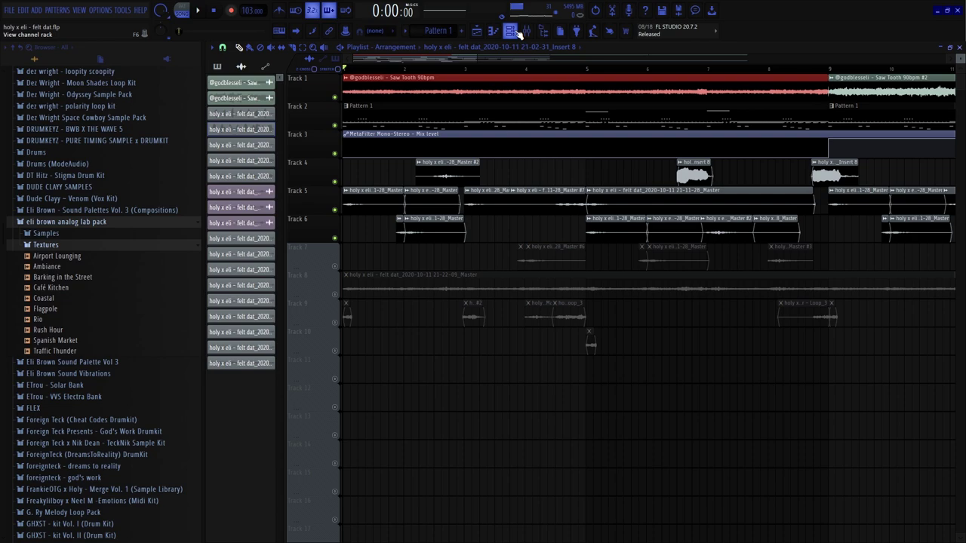
scroll(553, 134, down, 4)
drag(714, 101, 302, 80)
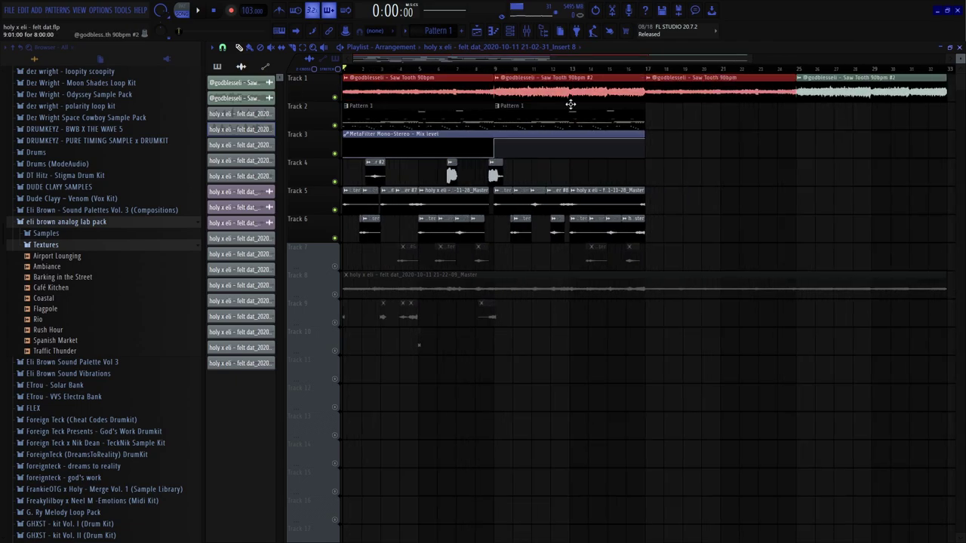
key(ctrl+d)
drag(559, 98, 349, 75)
click(517, 33)
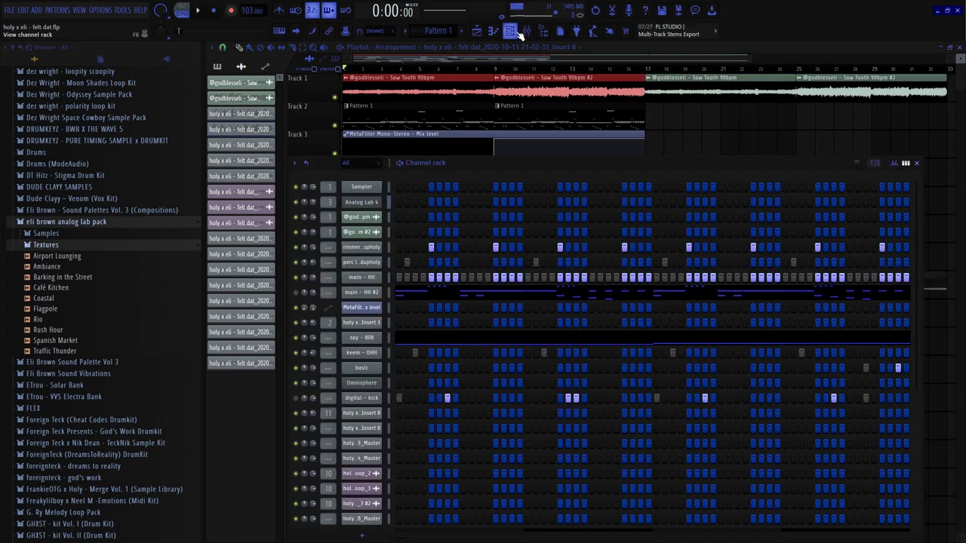
click(517, 34)
scroll(369, 121, up, 4)
drag(424, 60, 407, 60)
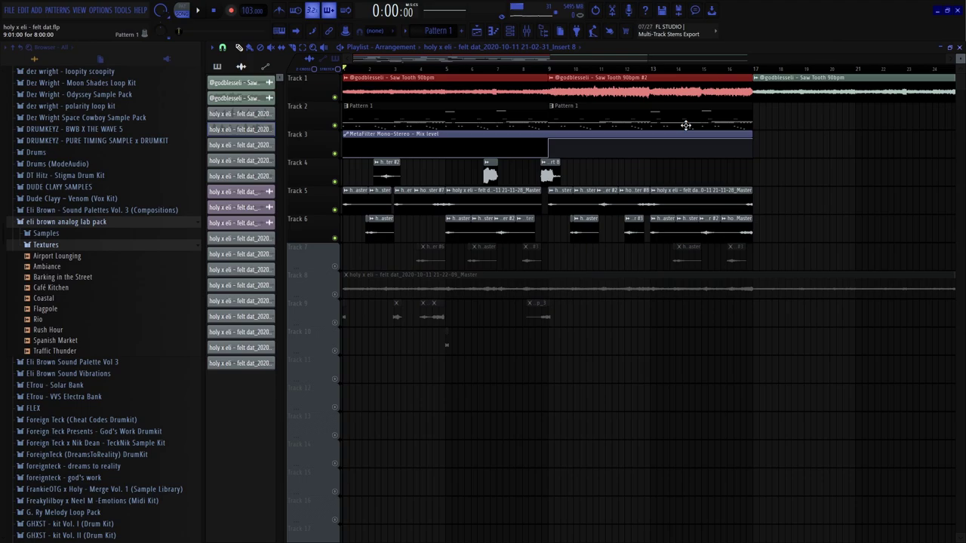
key(ctrl+d)
Examine the main - HH hi-hat notes in the piano roll.
click(512, 33)
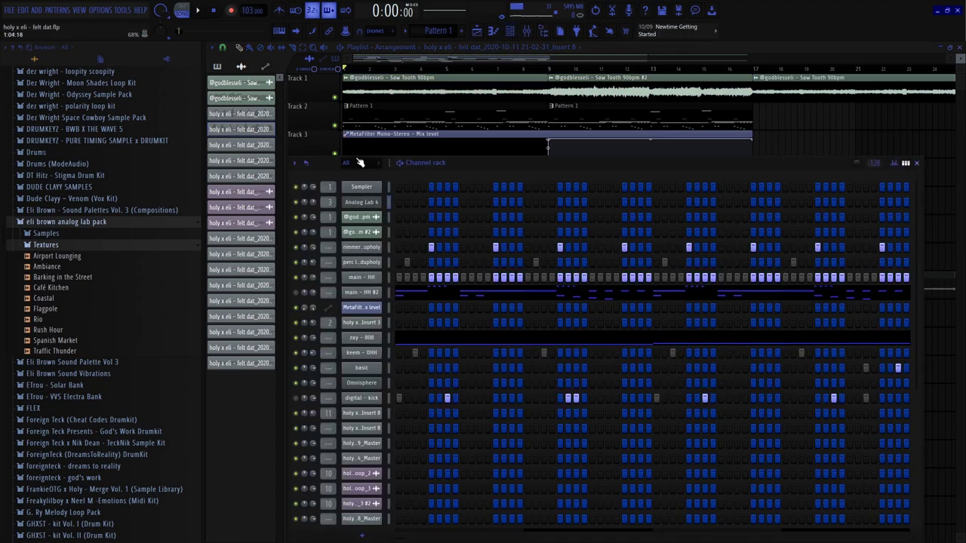
right_click(383, 286)
click(395, 279)
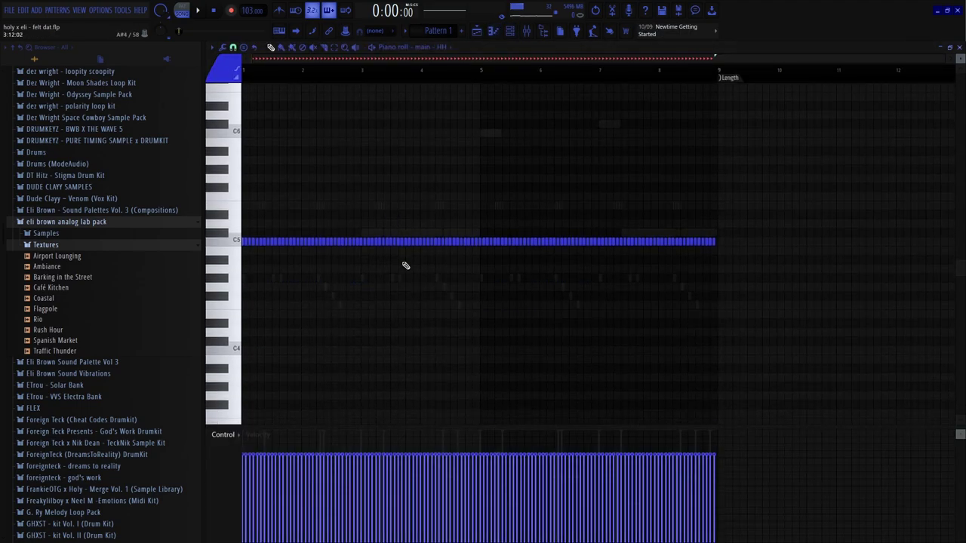
scroll(406, 266, down, 3)
scroll(366, 93, up, 2)
scroll(319, 69, up, 3)
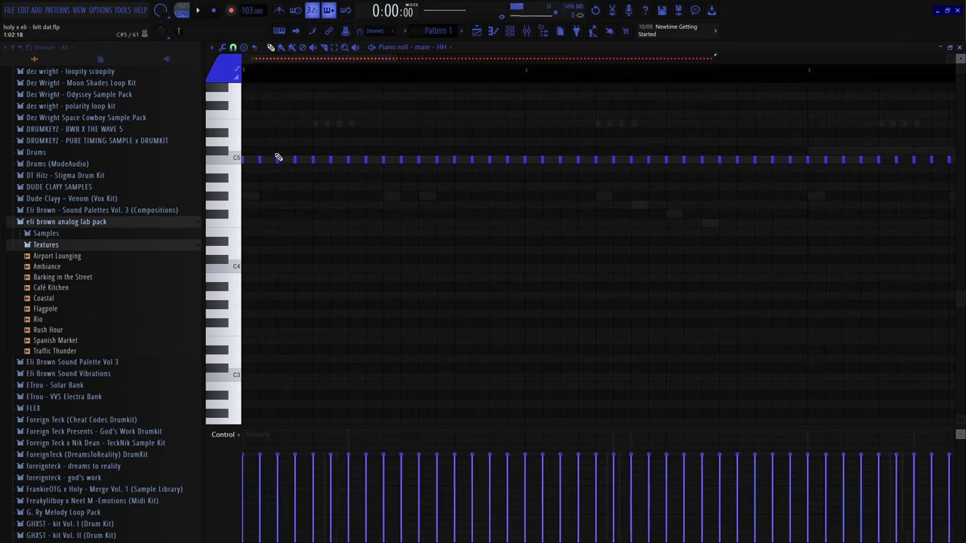
scroll(277, 157, down, 3)
Examine the zay - 808 notes in the piano roll, selecting them all.
click(512, 31)
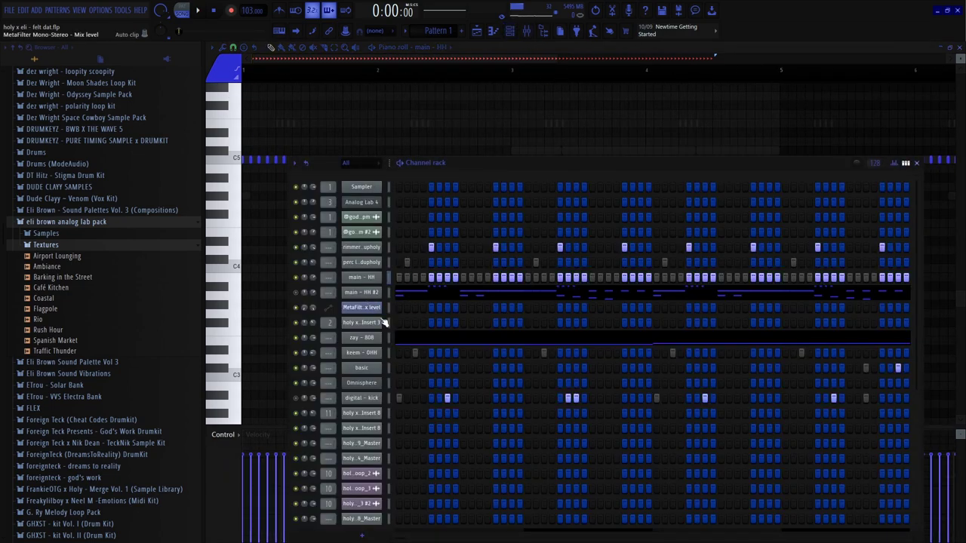
click(412, 340)
scroll(418, 252, up, 3)
scroll(418, 252, down, 3)
key(ctrl+a)
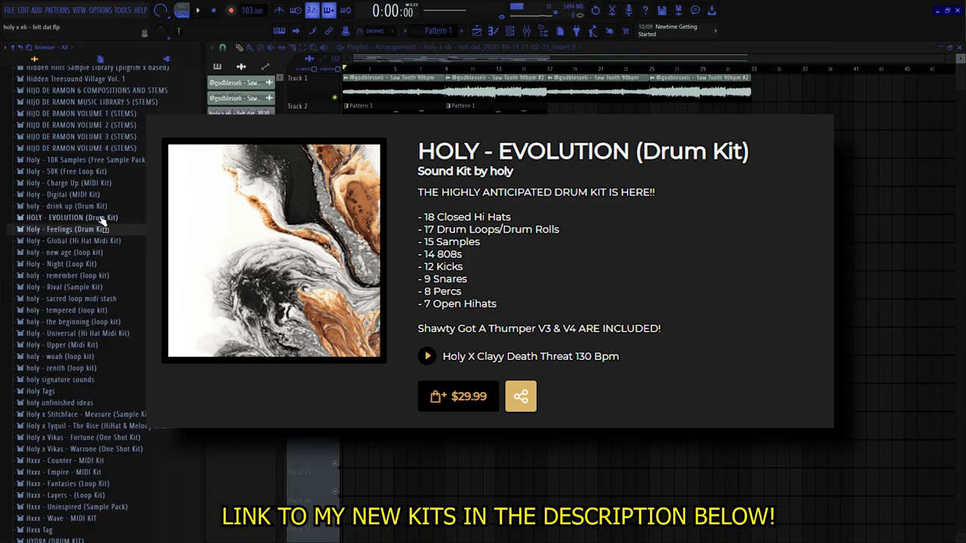
Look through the HOLY - EVOLUTION drum kit and the HiHat and Melody Midis folders of Holy x Tyquil - The Rise.
click(100, 218)
scroll(113, 218, down, 6)
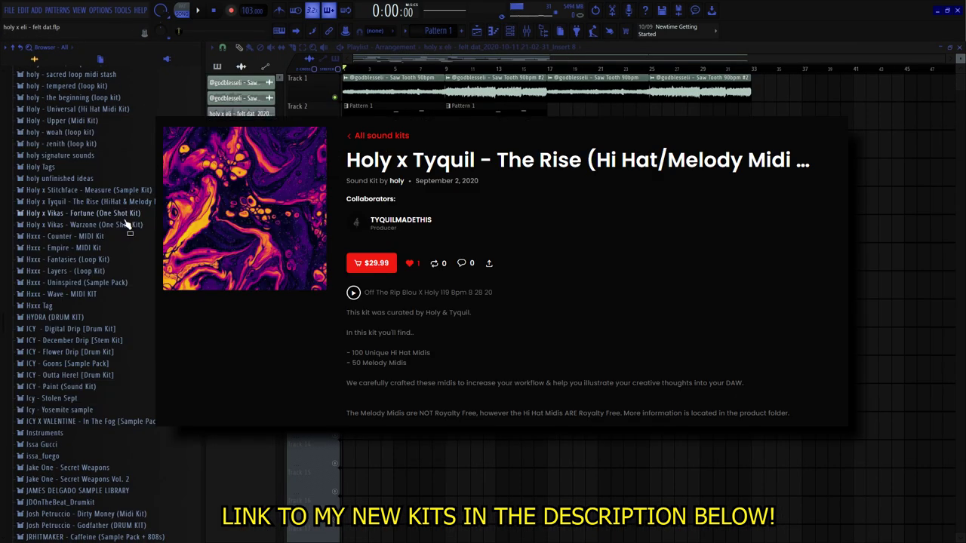
click(119, 203)
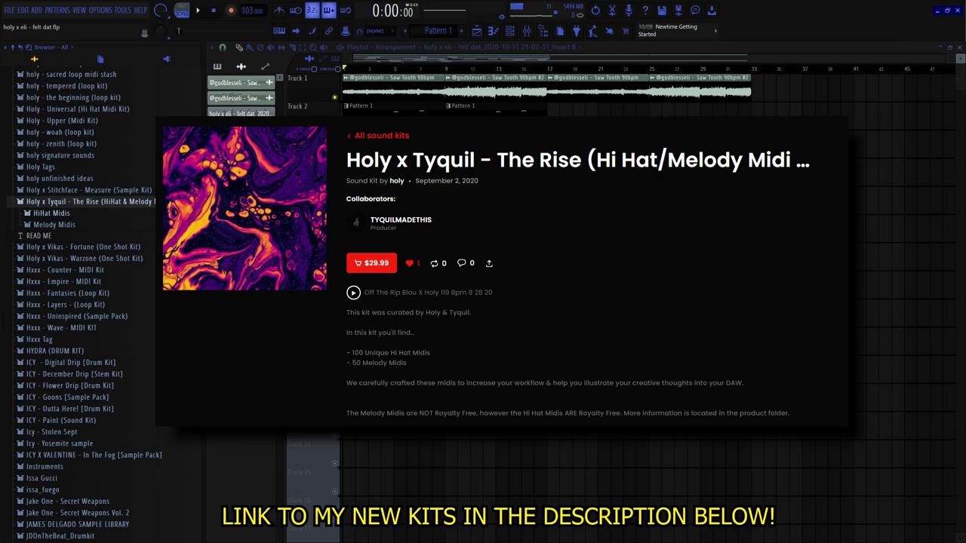
click(57, 215)
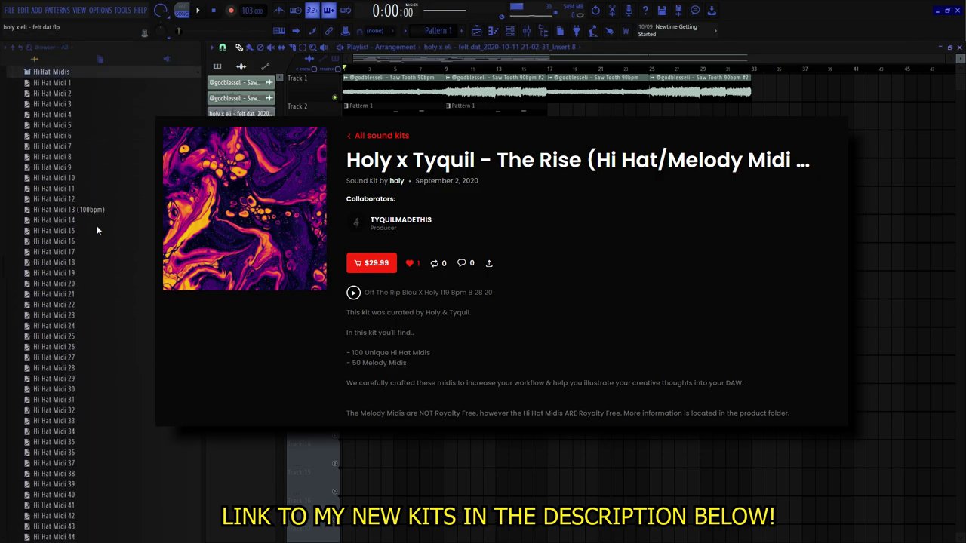
scroll(103, 239, down, 15)
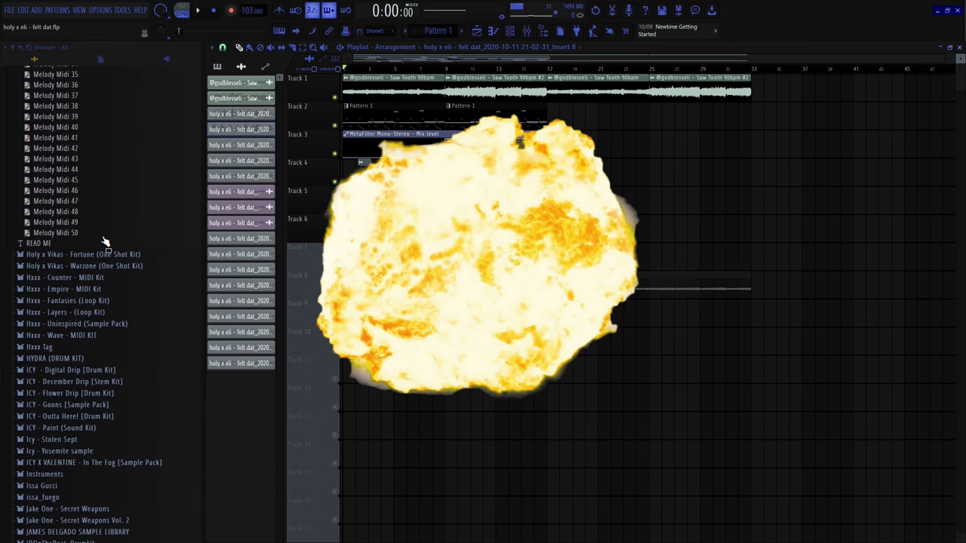
Close the program.
click(955, 11)
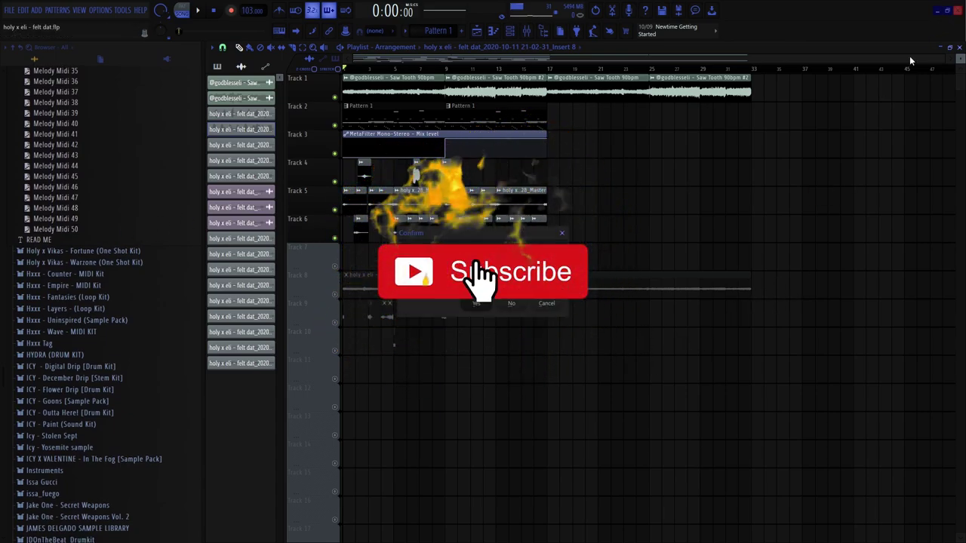